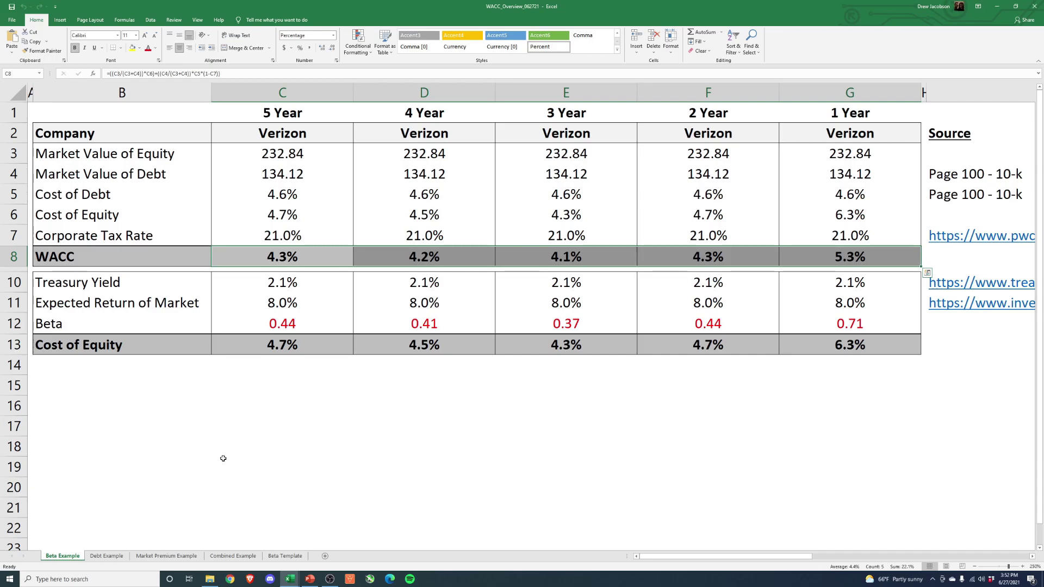
- Compare the Verizon columns from 5 Year to 1 Year, examining their WACC and Beta rows
left_click(237, 424)
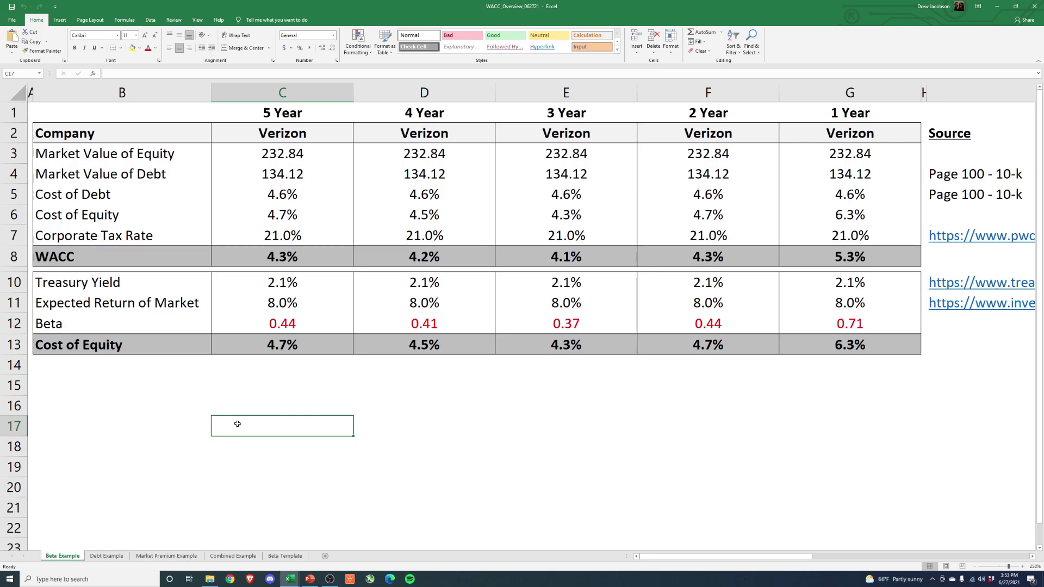
left_click(293, 94)
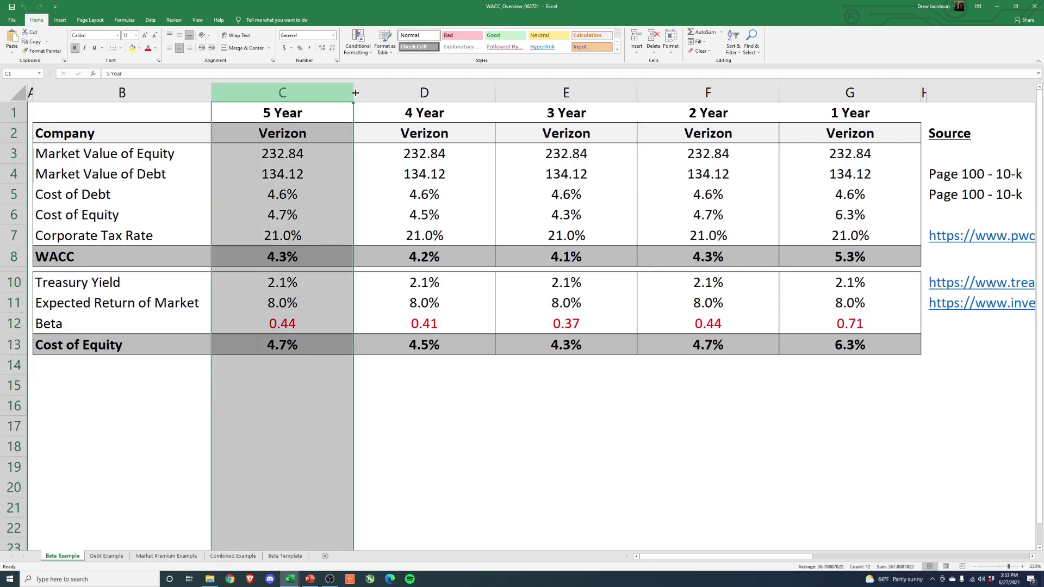
left_click(441, 96)
left_click(612, 97)
left_click_drag(310, 108, 844, 111)
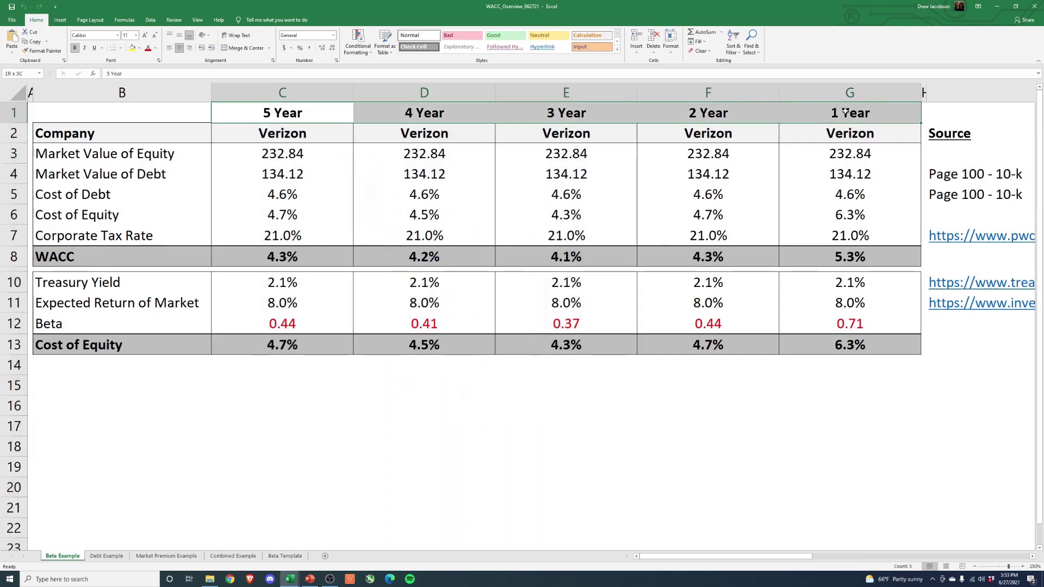
left_click(261, 256)
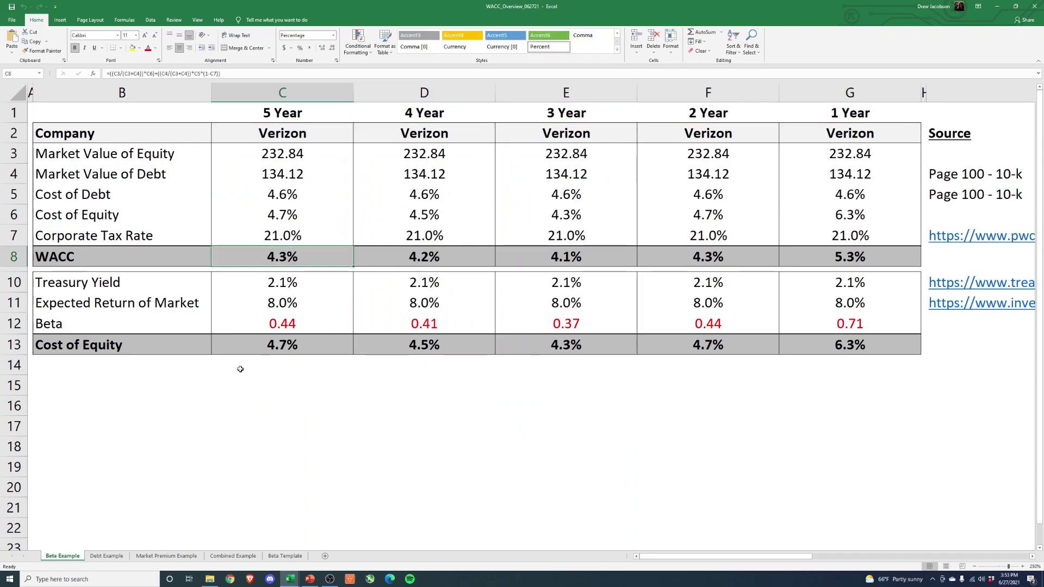
left_click(840, 113)
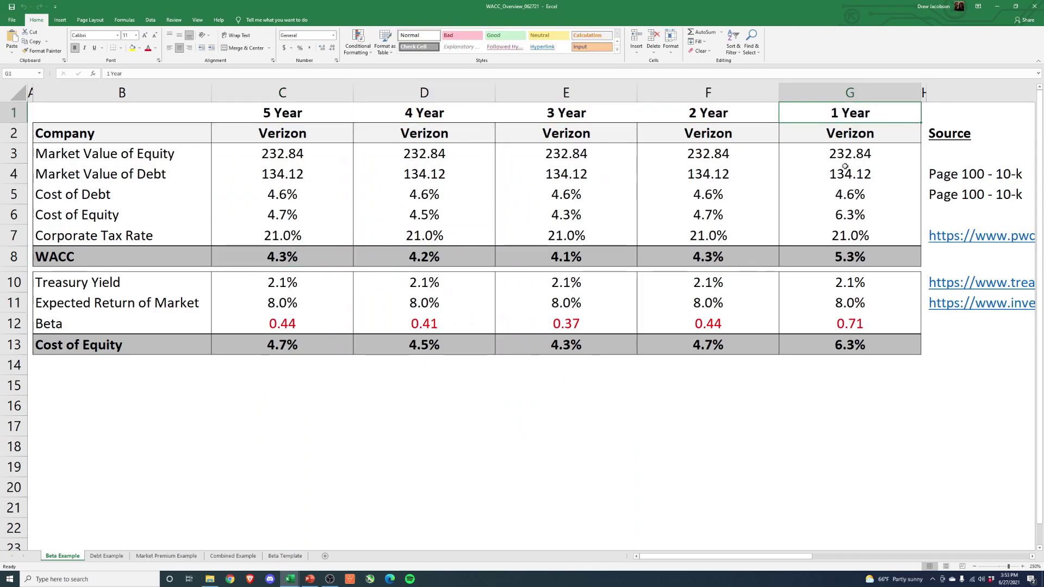
left_click(843, 260)
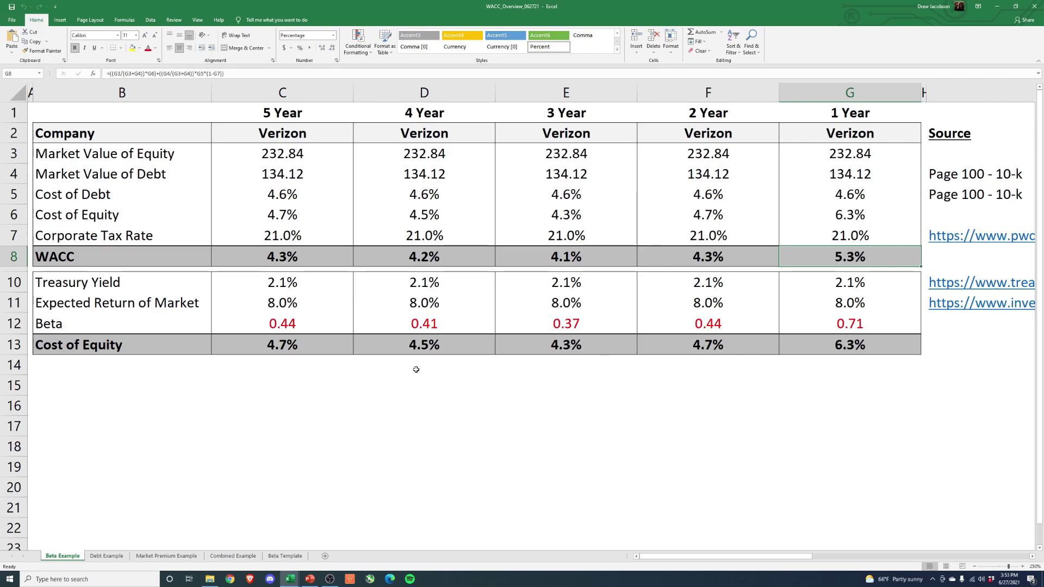
left_click(333, 331)
left_click_drag(371, 331, 827, 329)
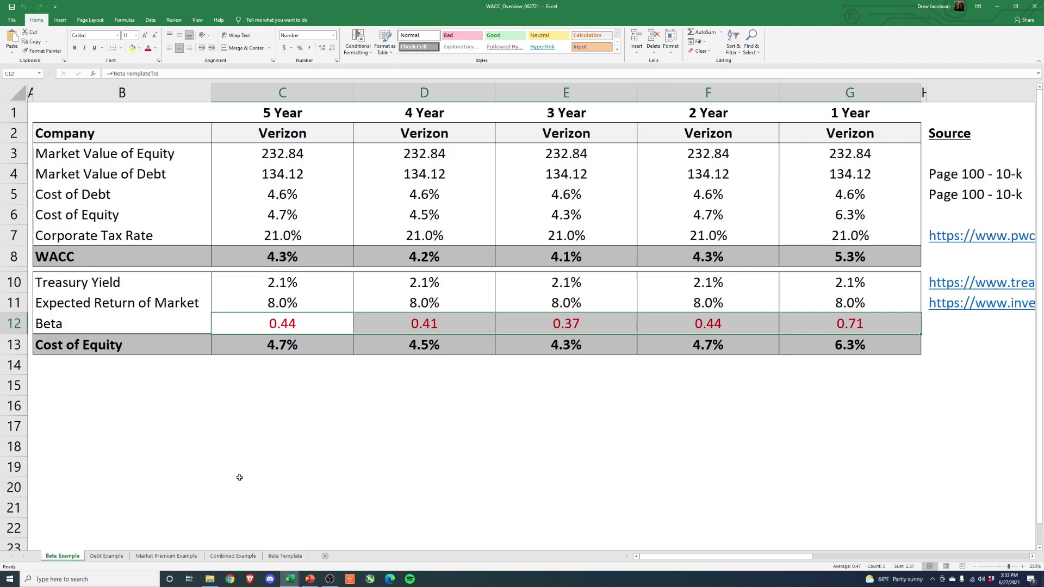
- Open the Debt Example sheet and examine Company A's debt, tax rate and cost of equity inputs through to its WACC
left_click(111, 557)
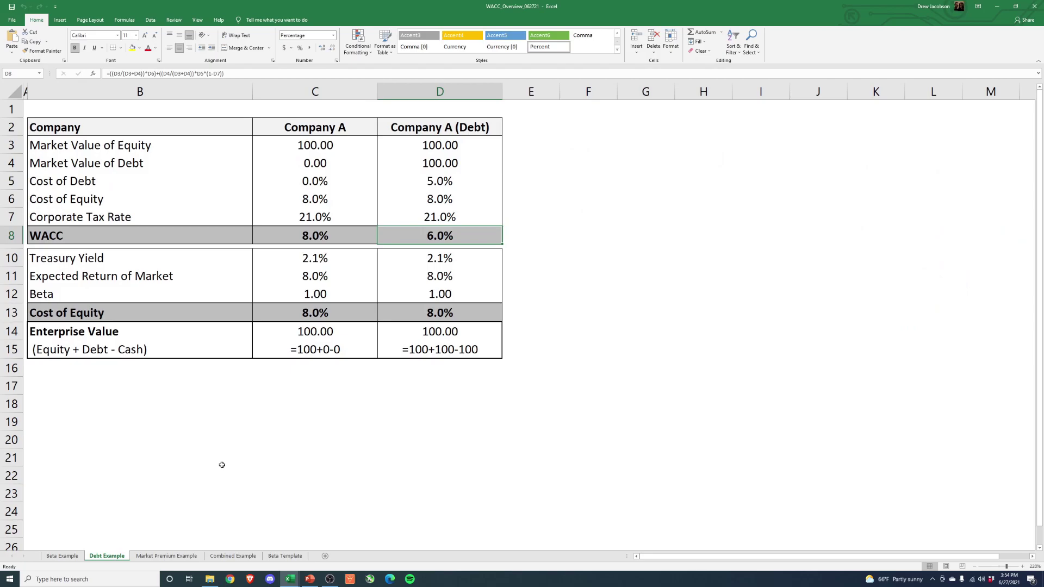
left_click(337, 92)
left_click(427, 91)
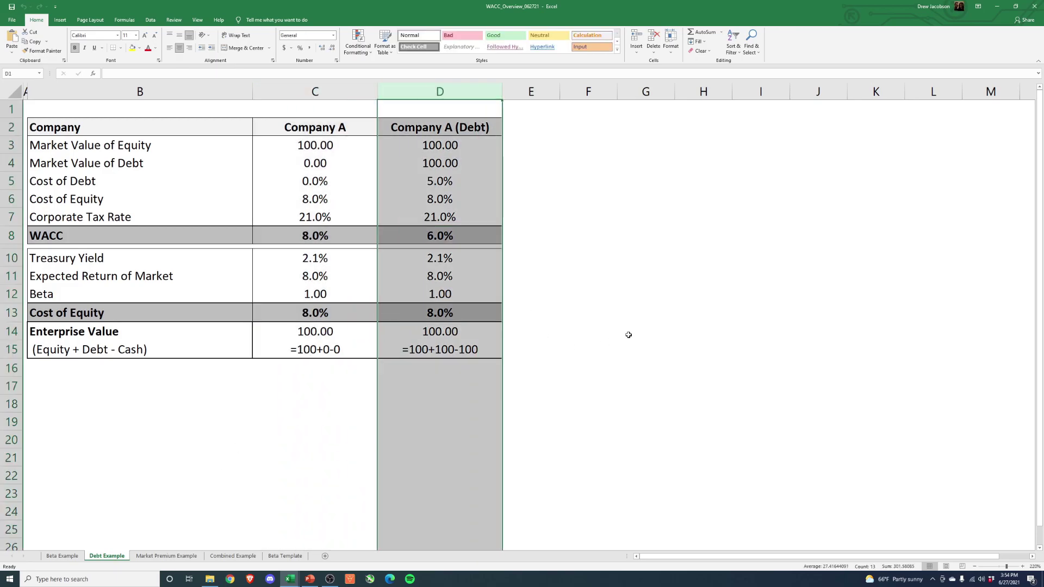
left_click(298, 149)
key("Down")
key("Down")
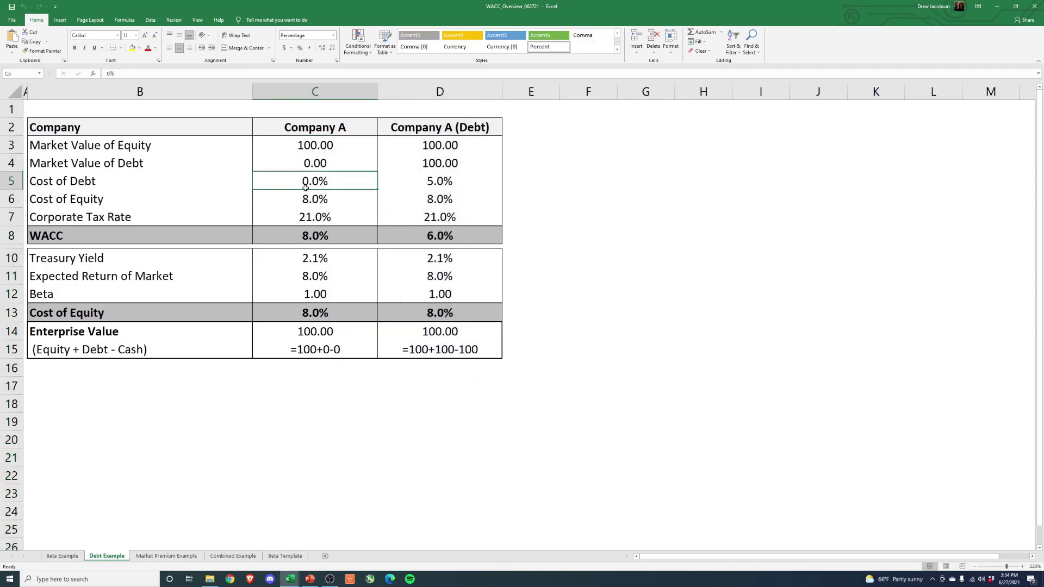
key("Down")
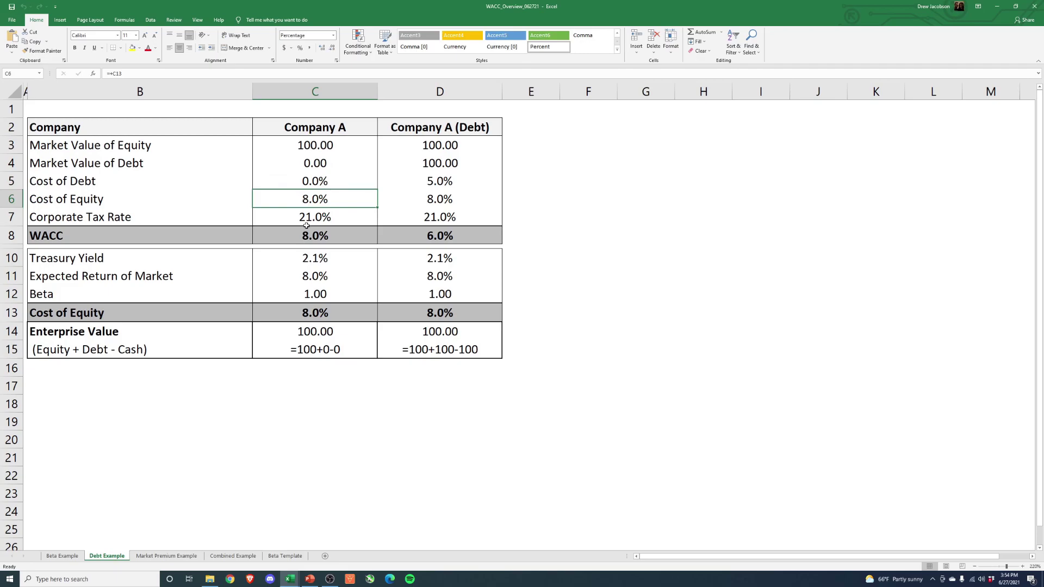
left_click(306, 276)
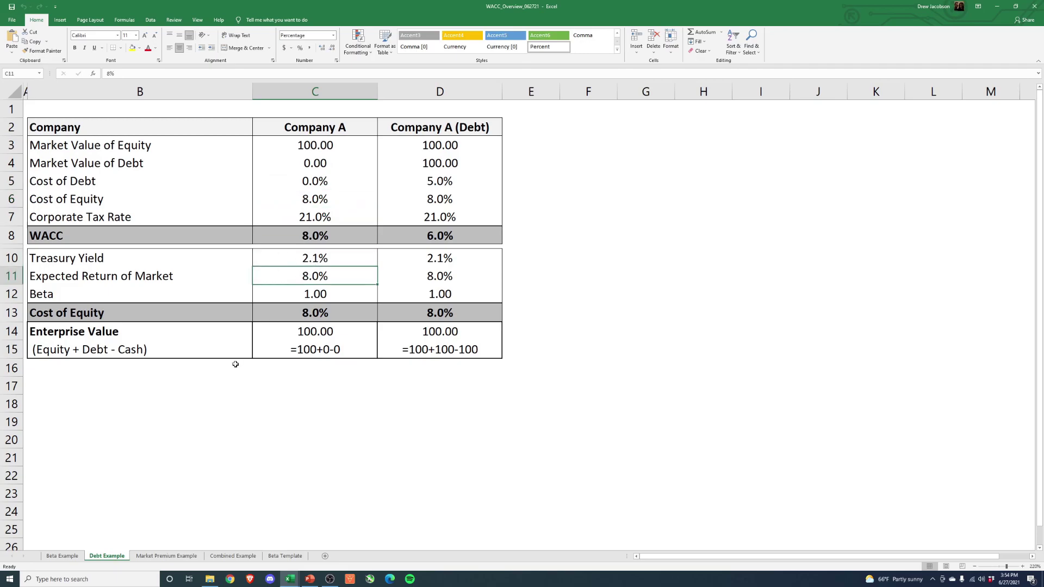
left_click(309, 262)
left_click(294, 292)
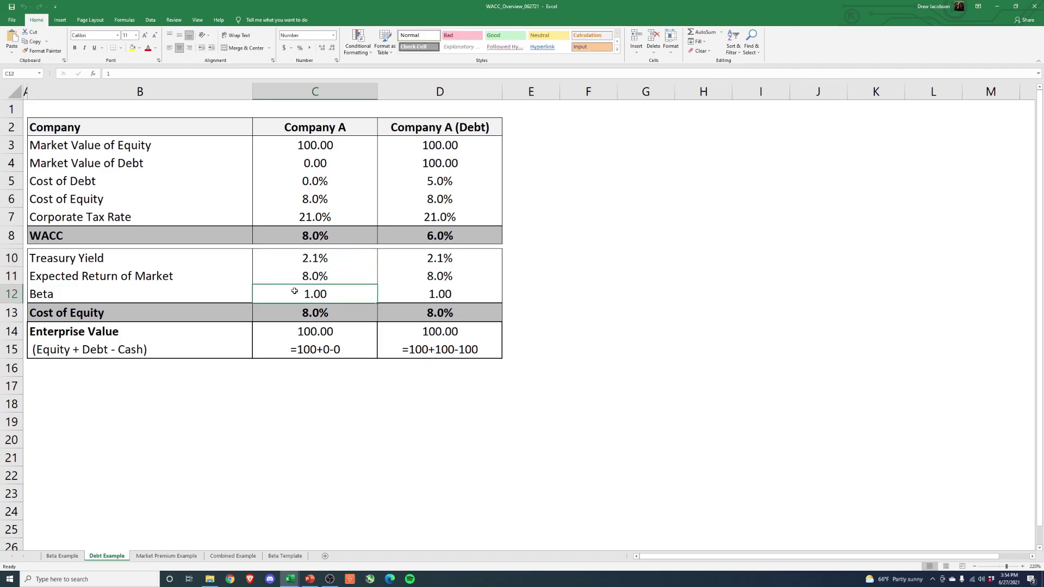
left_click(293, 317)
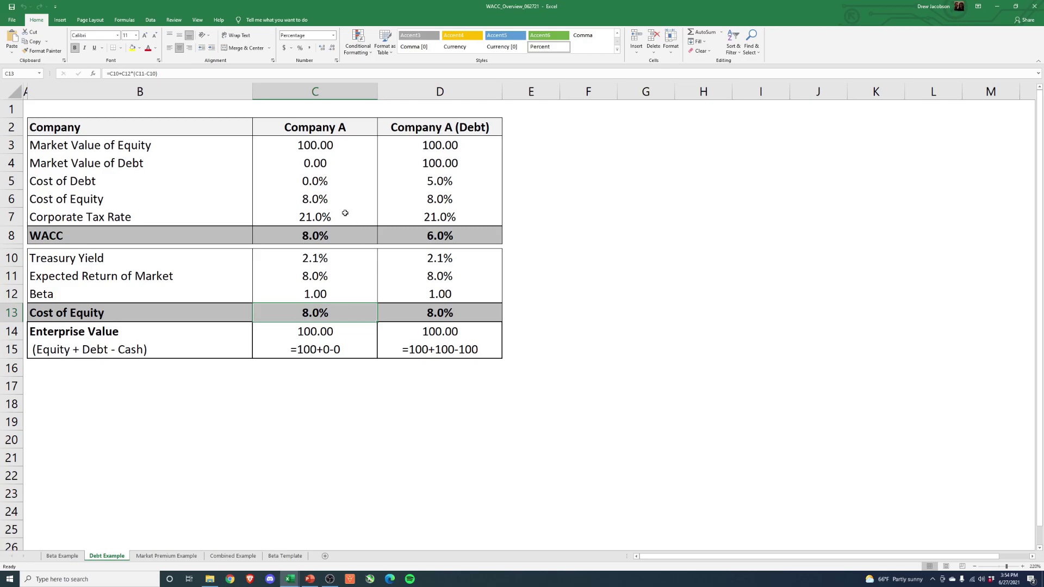
left_click(298, 215)
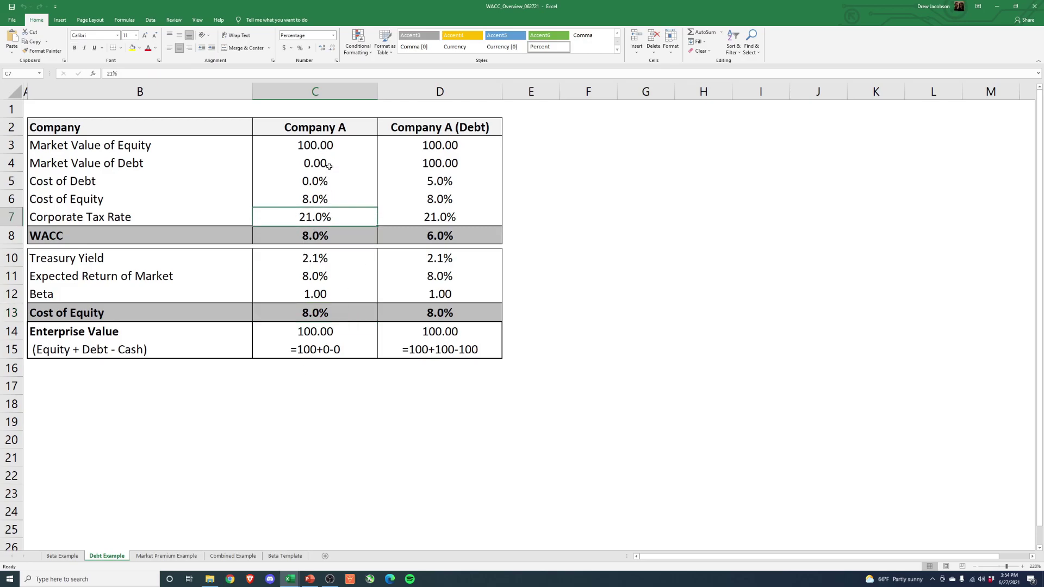
left_click(310, 232)
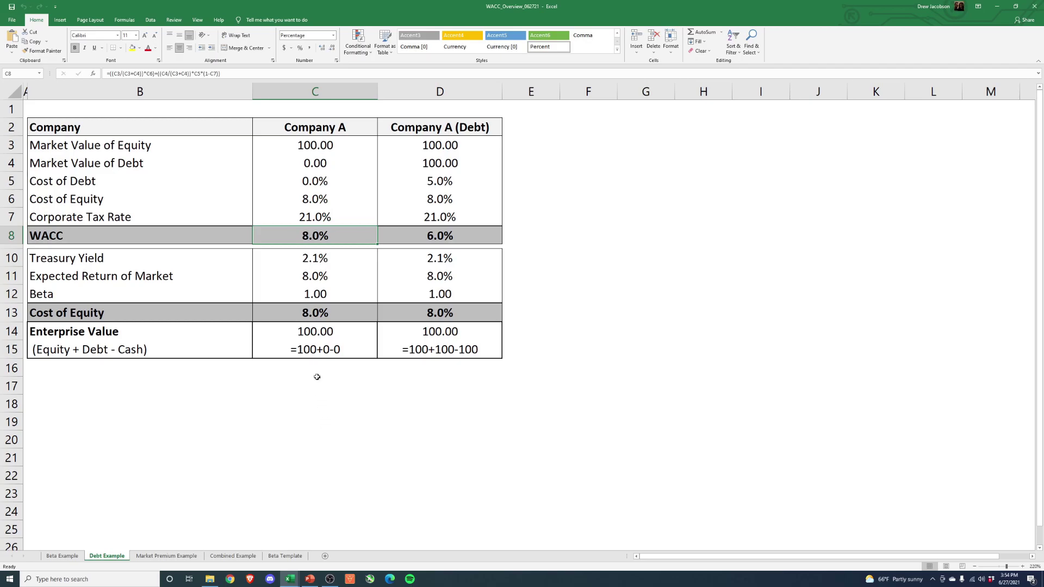
- Check Company A's enterprise value and the equity plus debt minus cash calculation beneath it
left_click(316, 332)
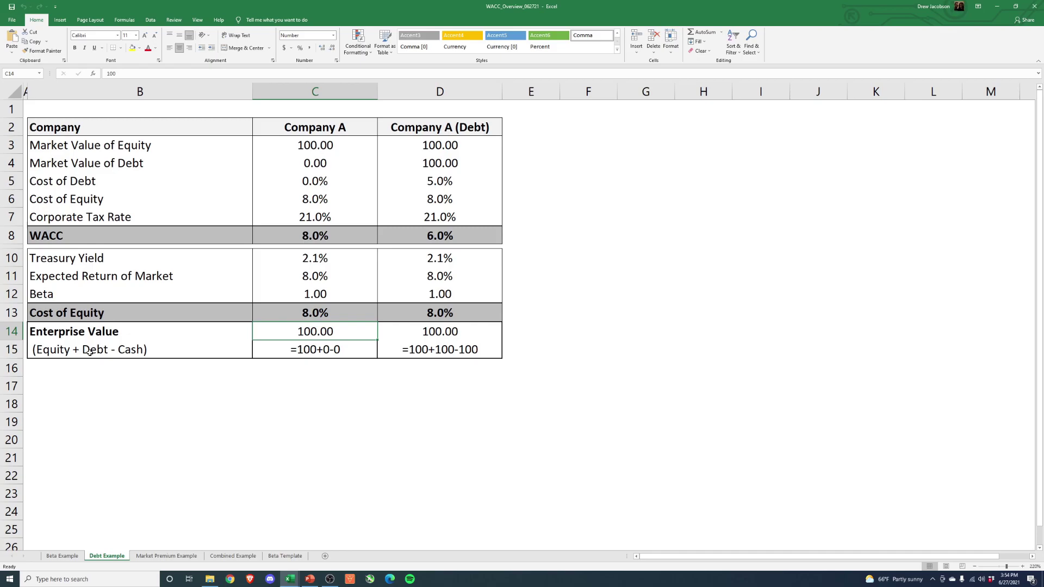
left_click(317, 394)
left_click(315, 352)
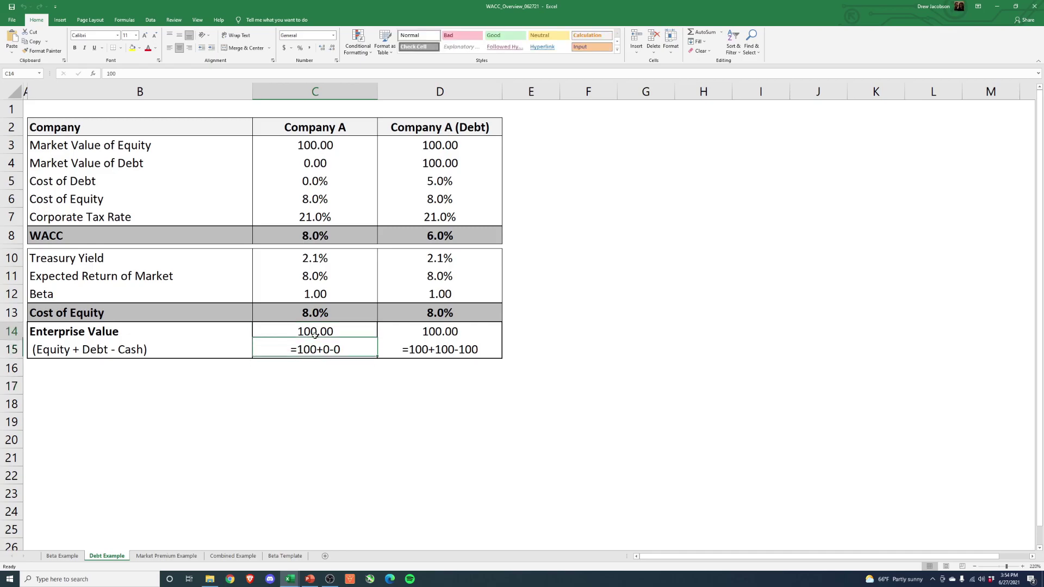
left_click(315, 335)
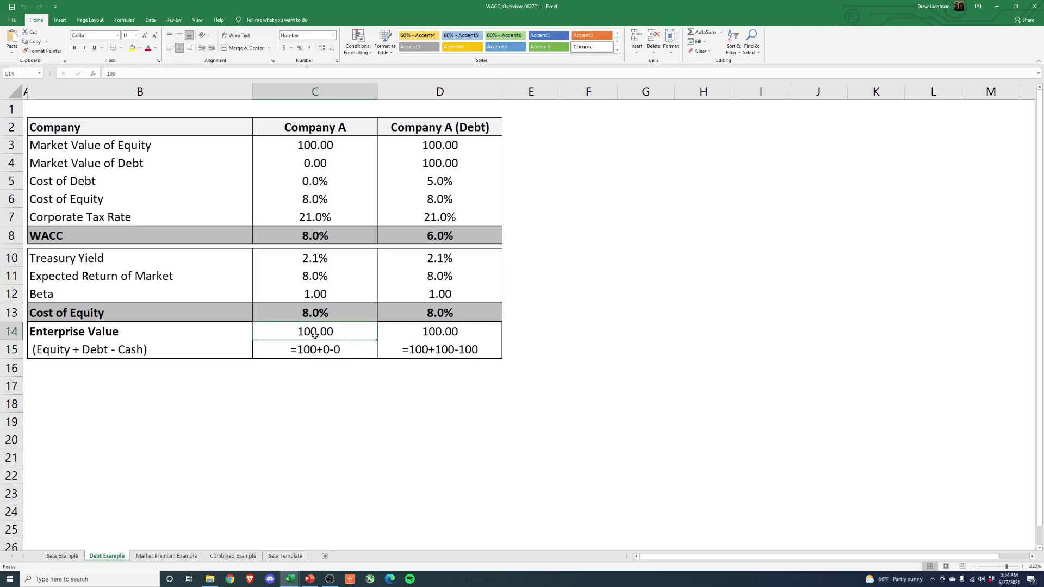
- Examine the Company A (Debt) column's market value of debt, cost of debt, WACC and enterprise value calculation
left_click(456, 165)
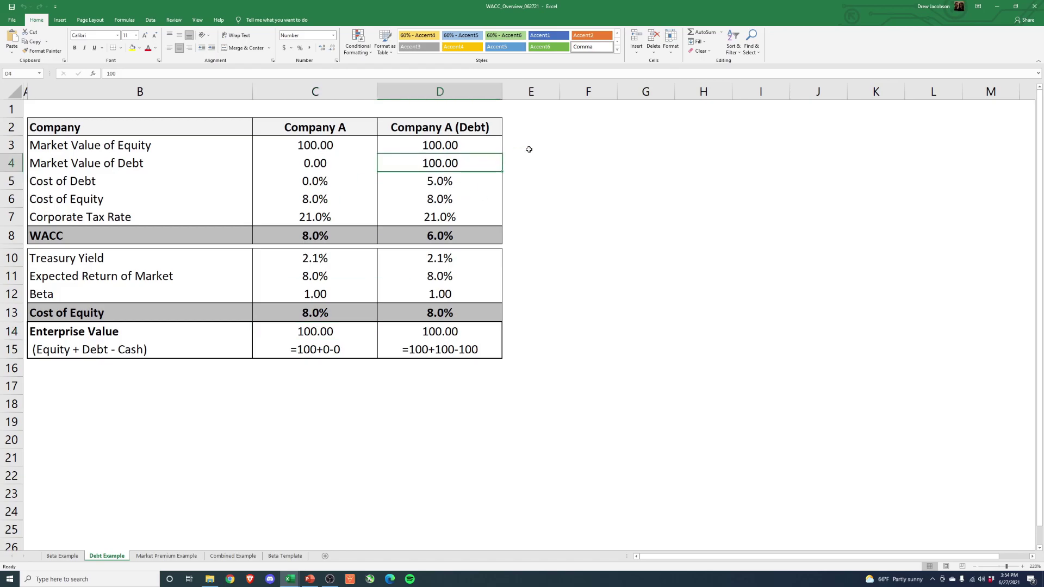
left_click(479, 178)
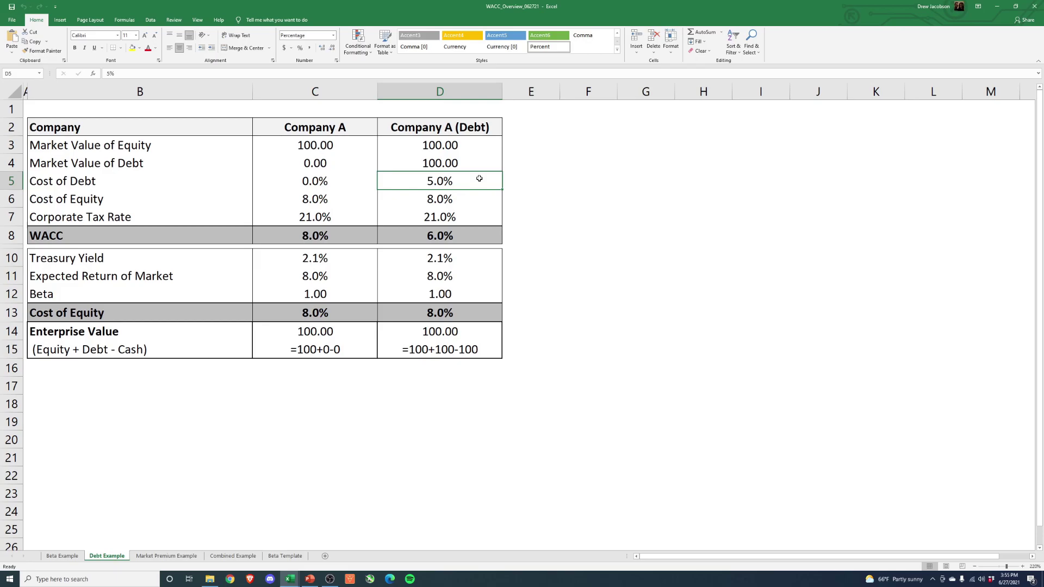
left_click(457, 227)
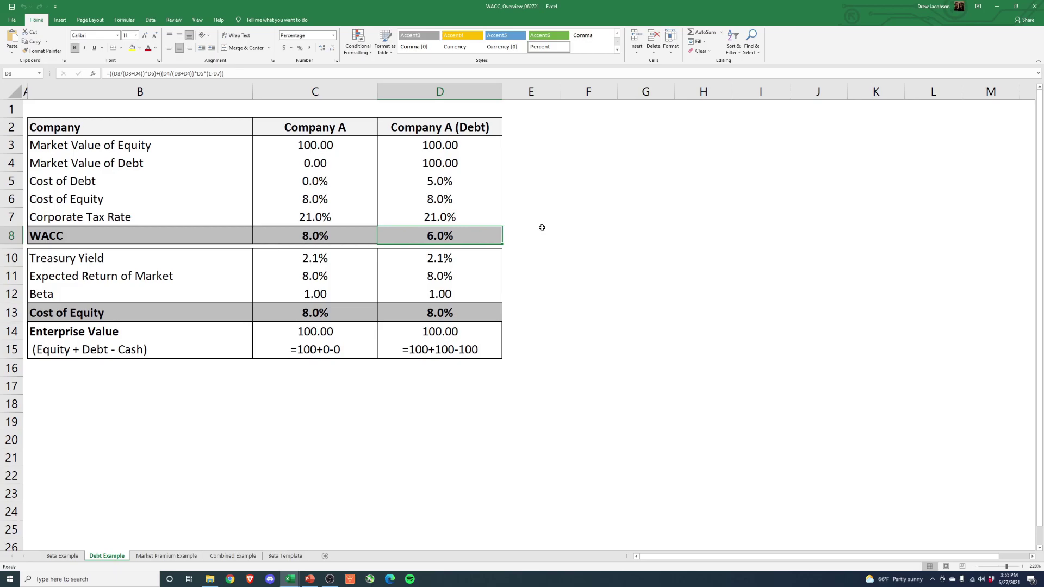
left_click(445, 344)
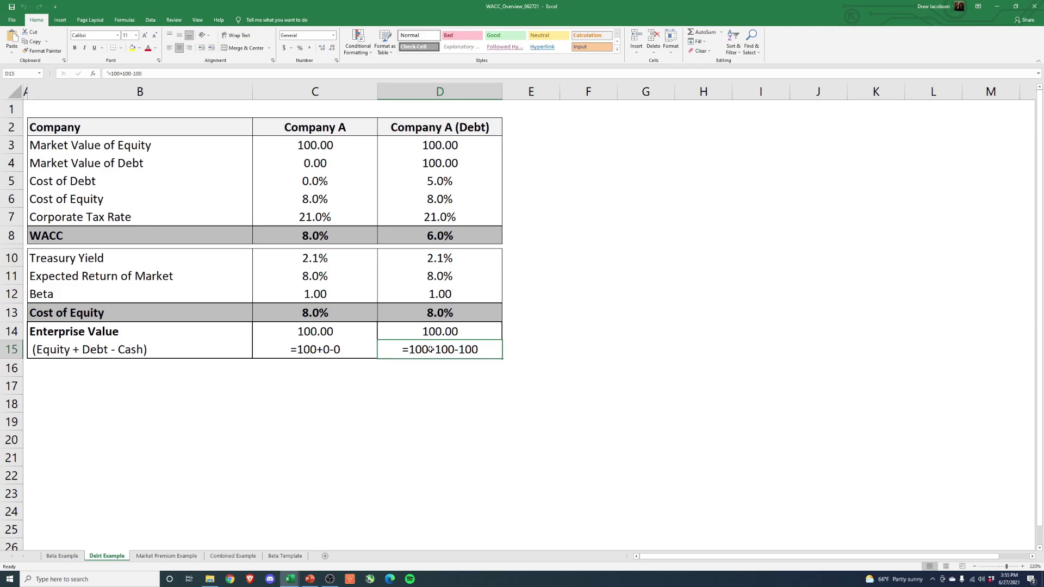
left_click(444, 329)
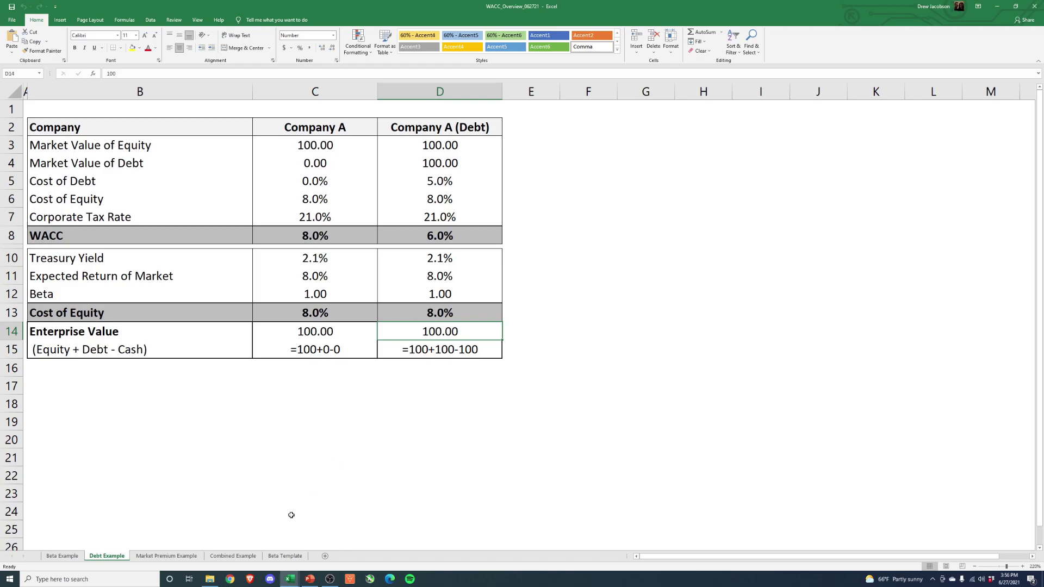
- Open the Market Premium Example sheet and compare Treasury Yield, Expected Return of Market and Beta for Company A, plus the second column's Treasury Yield
left_click(167, 556)
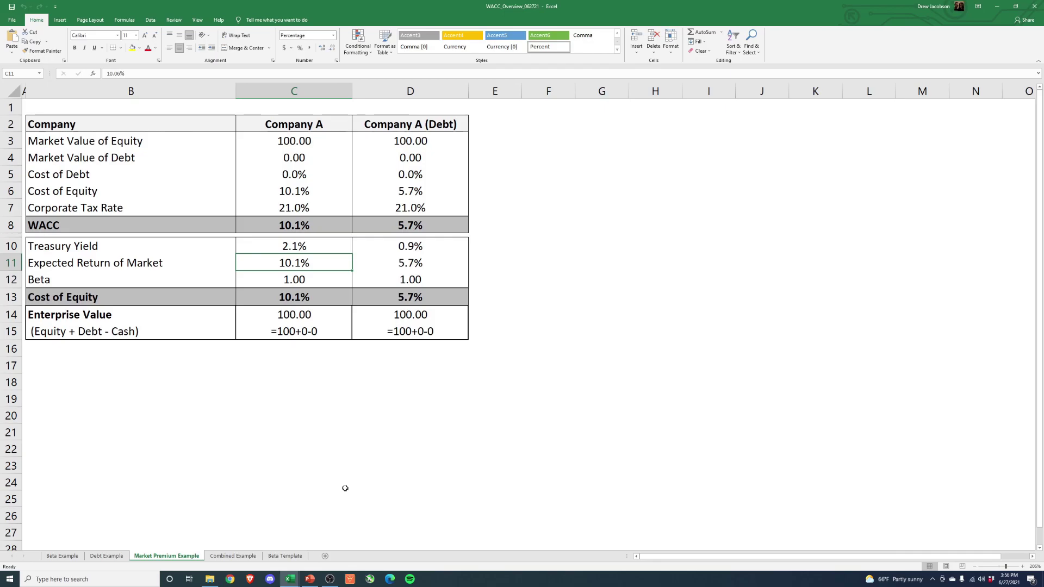
key("Up")
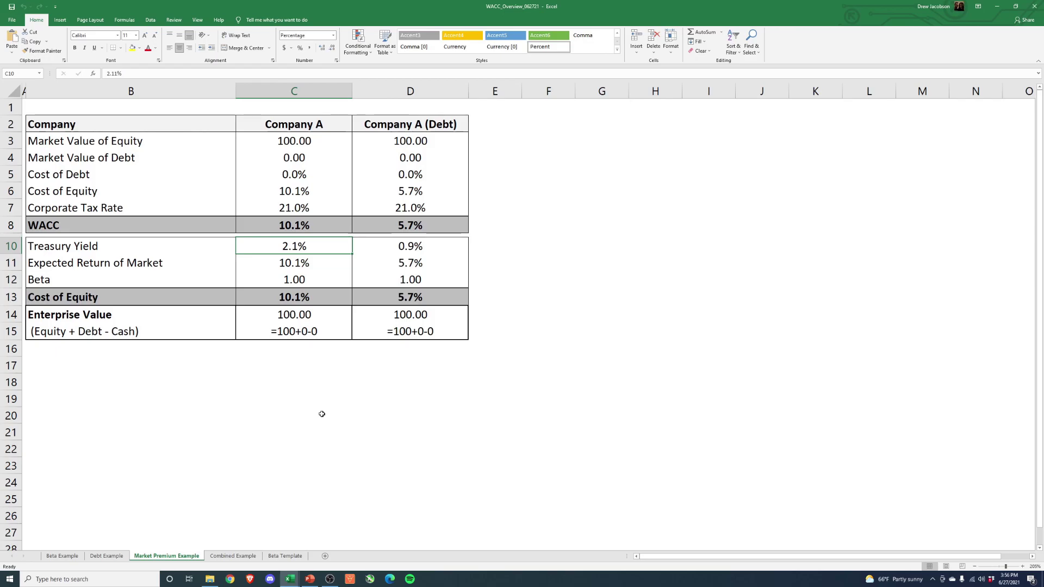
key("Down")
key("Left")
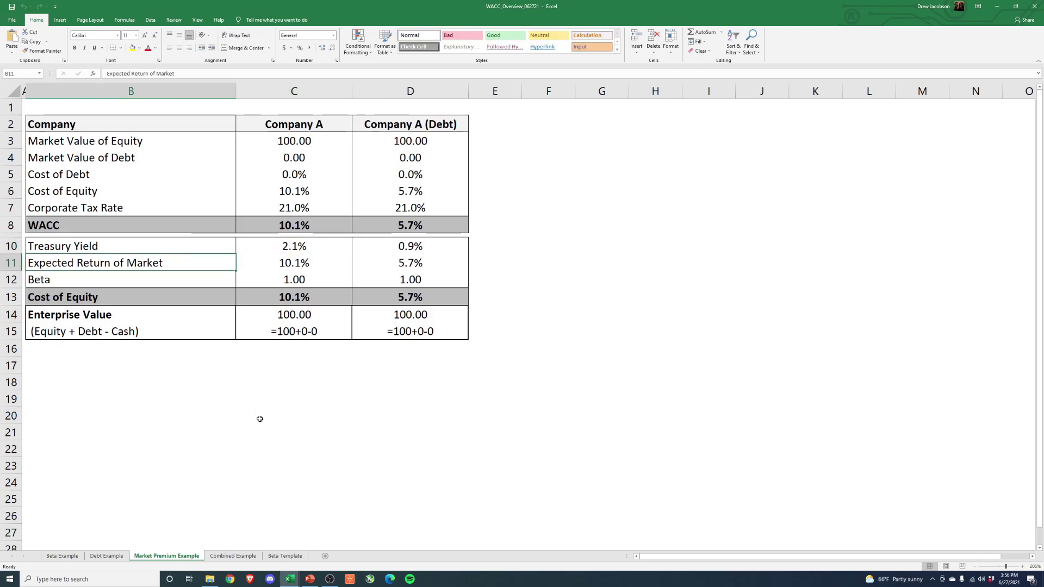
left_click(296, 266)
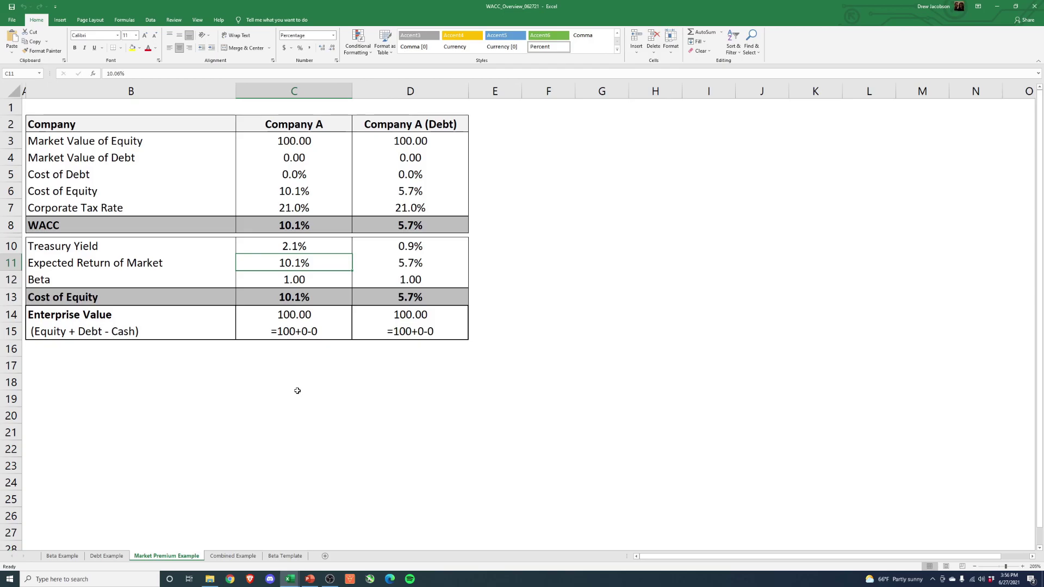
left_click(315, 278)
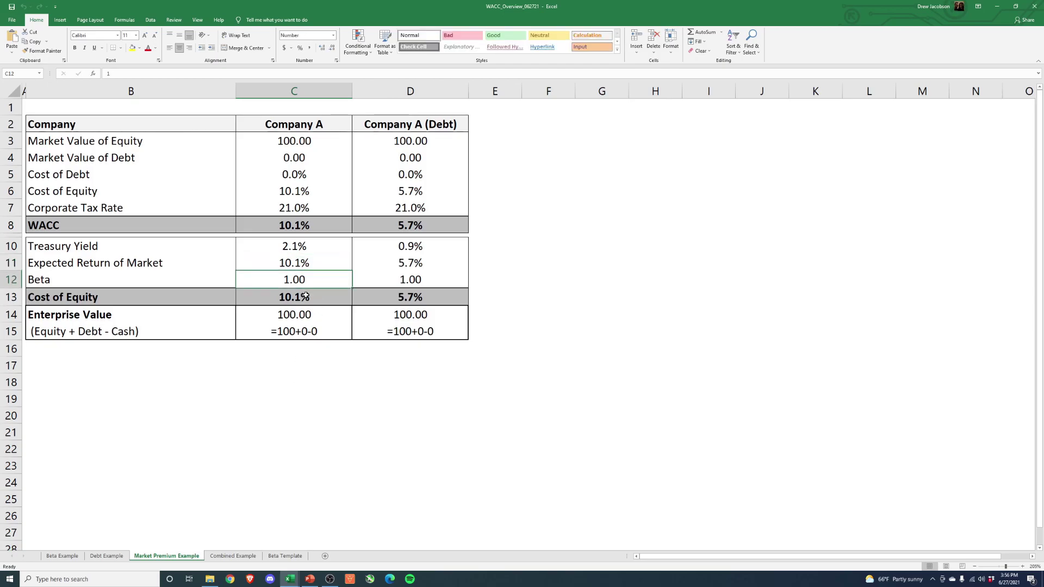
left_click(380, 248)
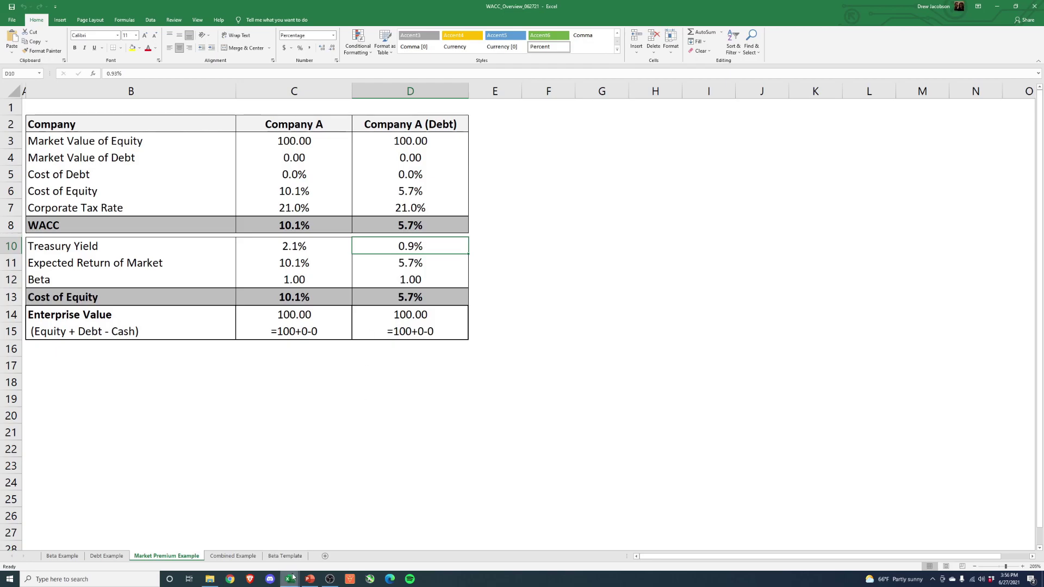
- Open the histimpl workbook from the WACC Overview folder and view the ERP-by-period table at the end of the Historical Impl Premiums sheet
left_click(214, 581)
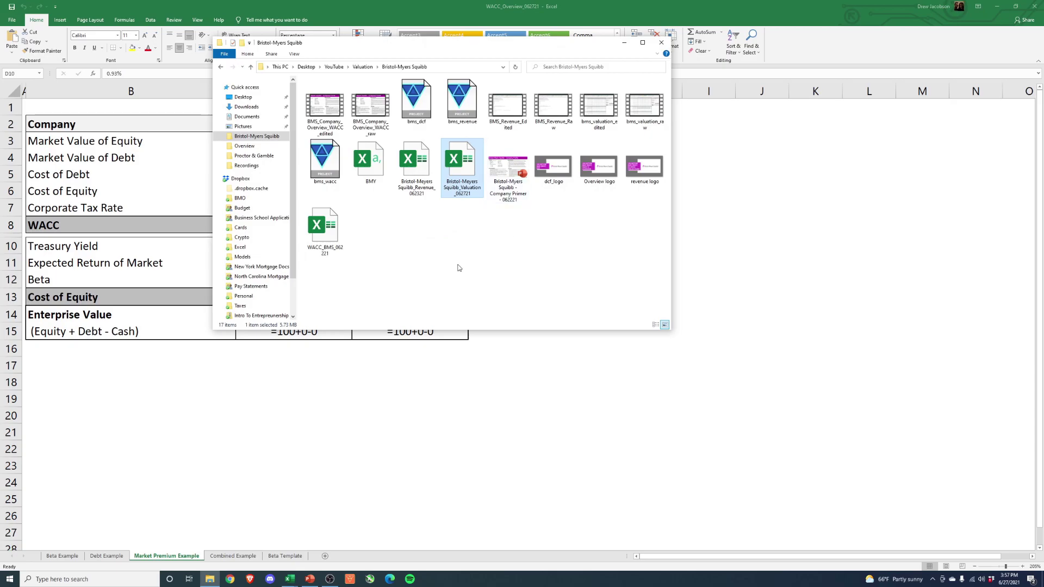
left_click(222, 67)
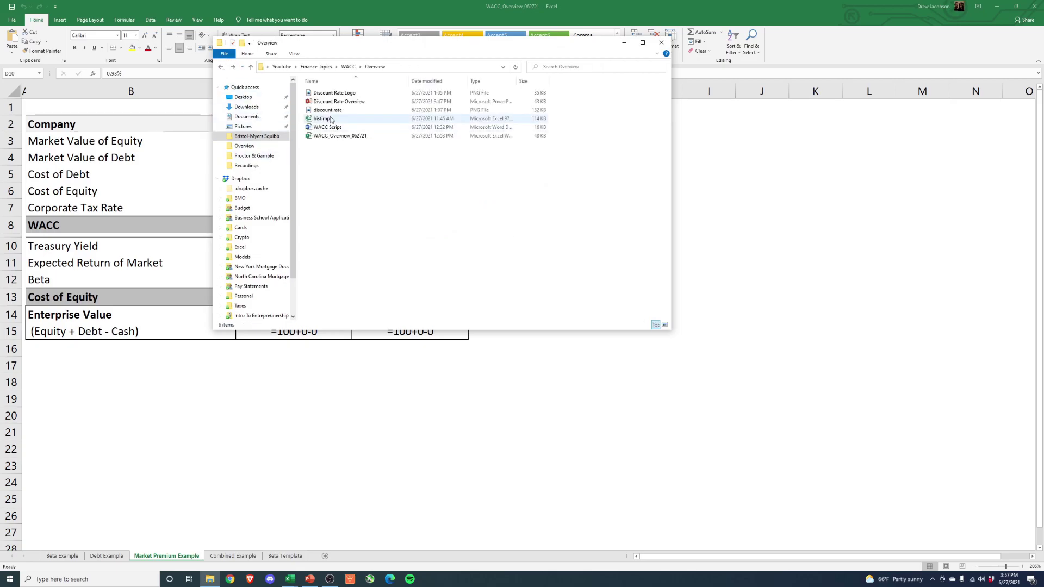
key("alt+Tab")
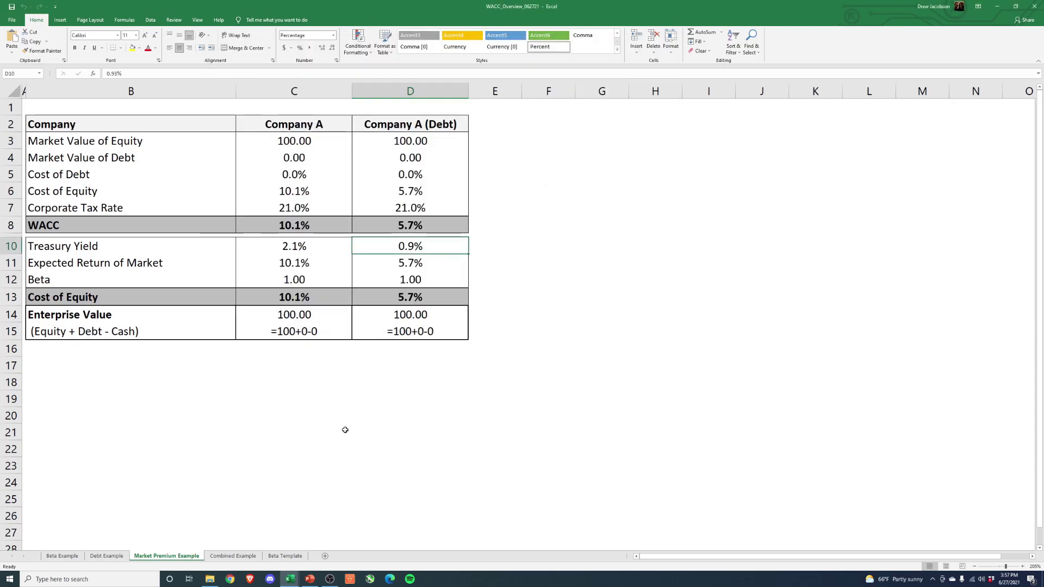
key("alt+Tab")
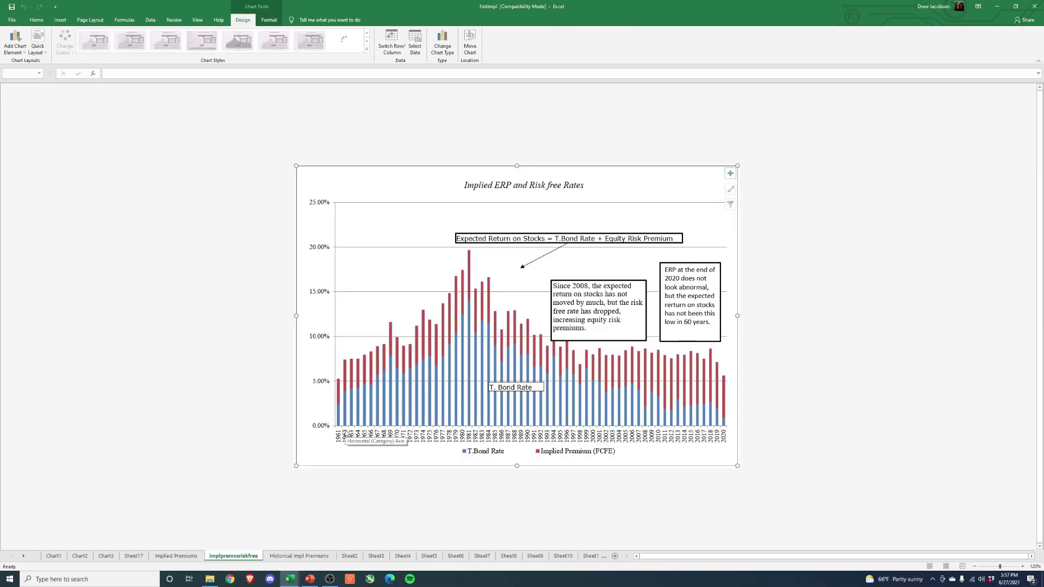
left_click(285, 557)
left_click(112, 457)
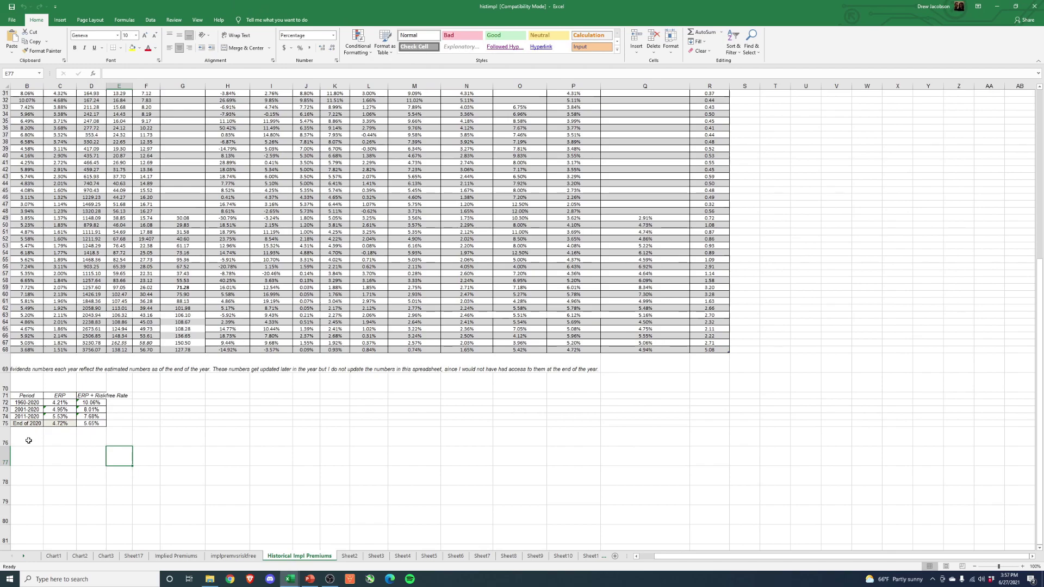
- Examine the ERP and ERP + Riskfree Rate formulas in the period table, comparing End of 2020 with 1960-2020 and 2011-2020
left_click(21, 424)
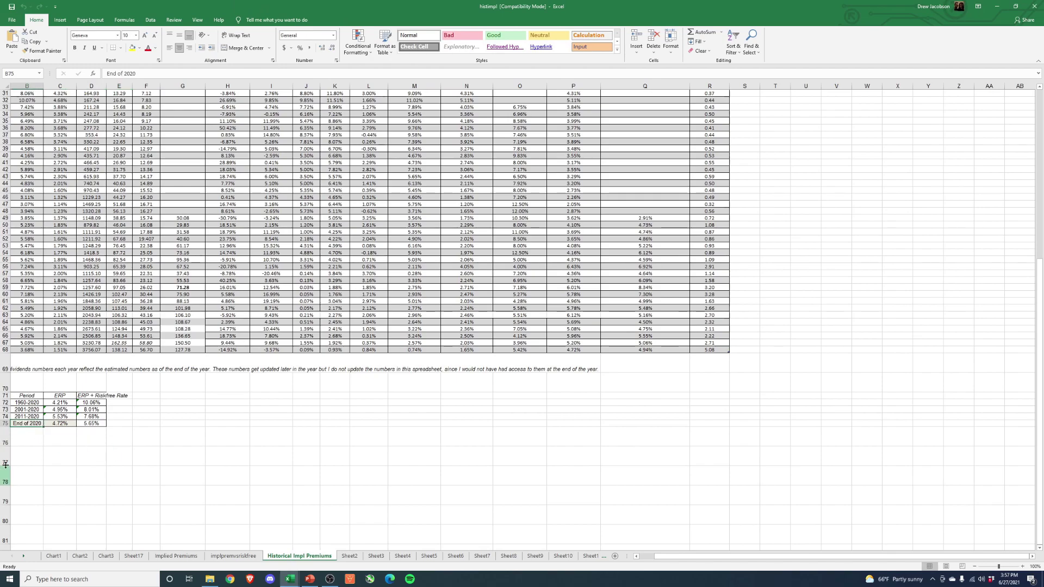
left_click(71, 423)
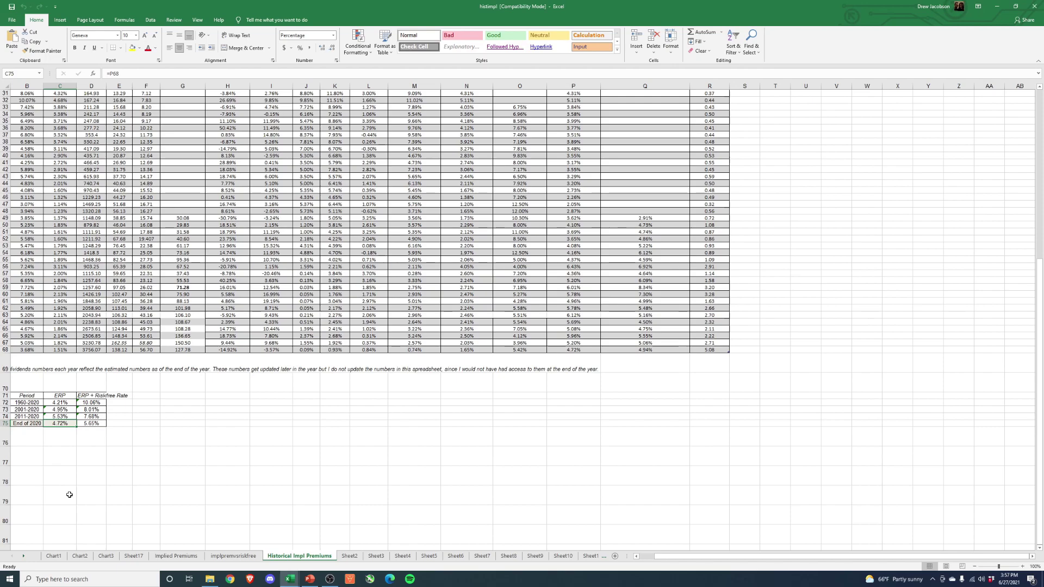
left_click(102, 423)
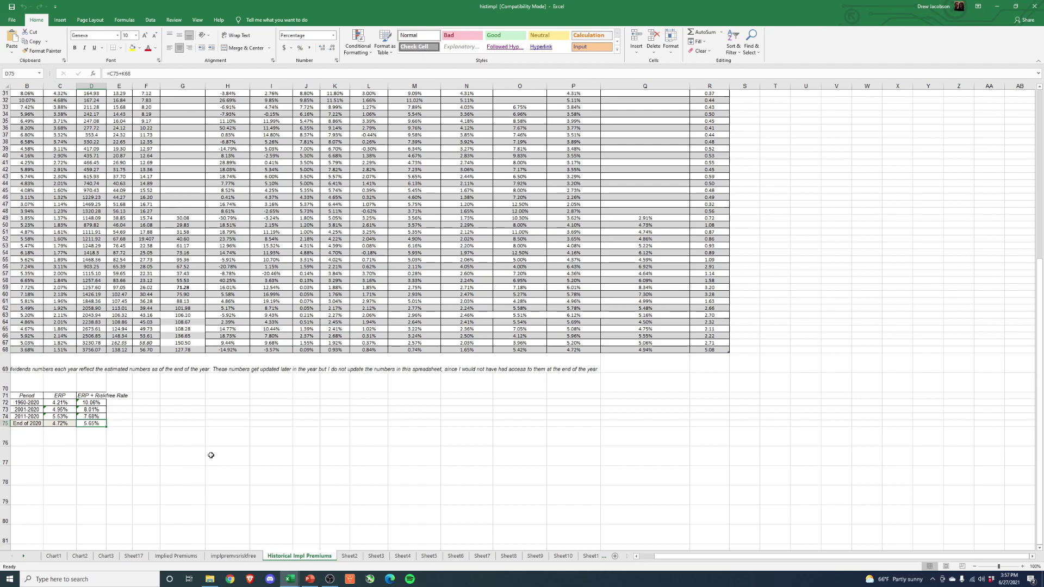
left_click_drag(33, 404, 48, 410)
key("Right")
key("Right")
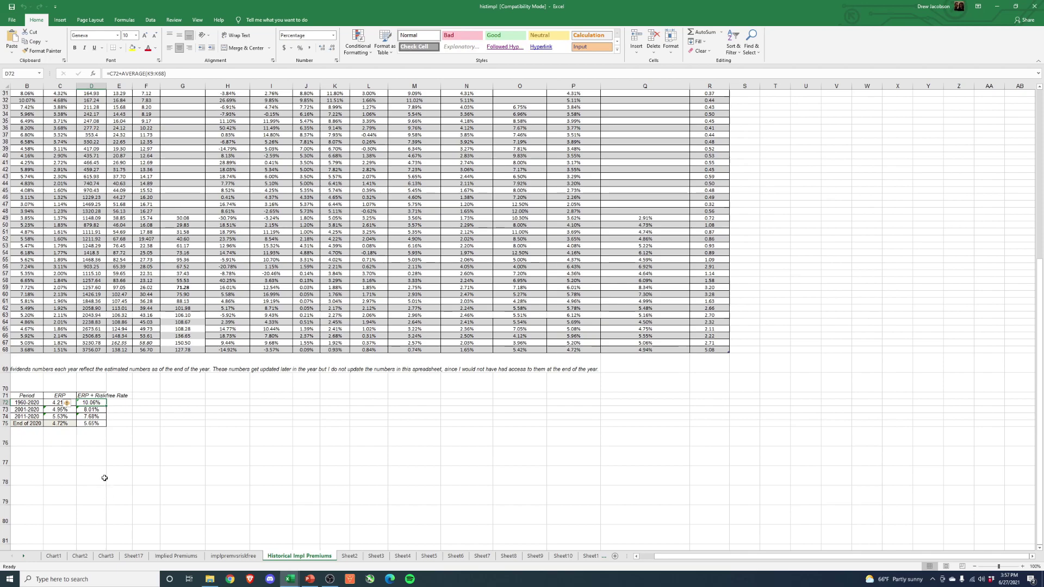
left_click(32, 423)
left_click(25, 417)
left_click(95, 414)
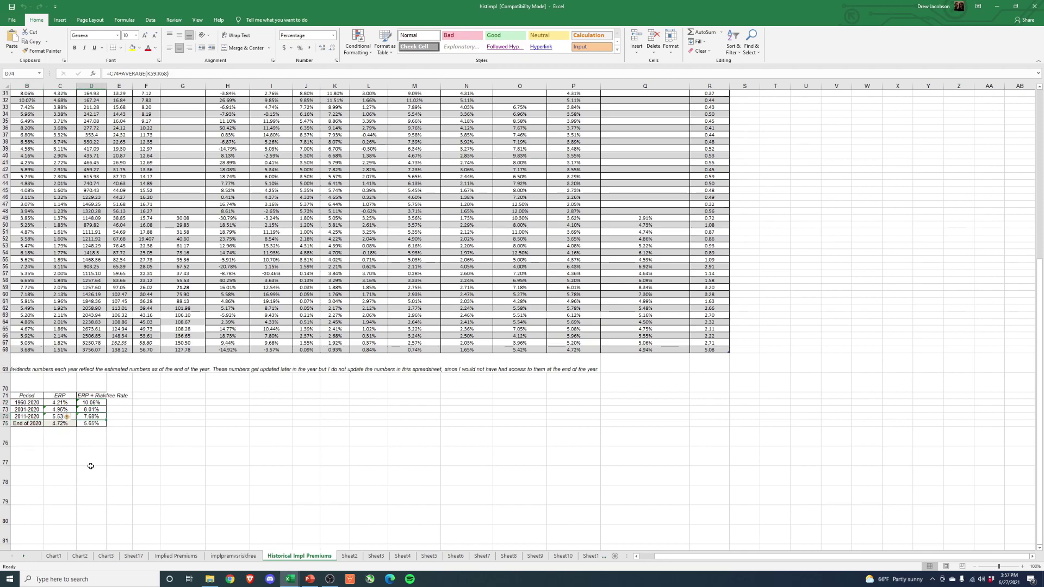
left_click(33, 424)
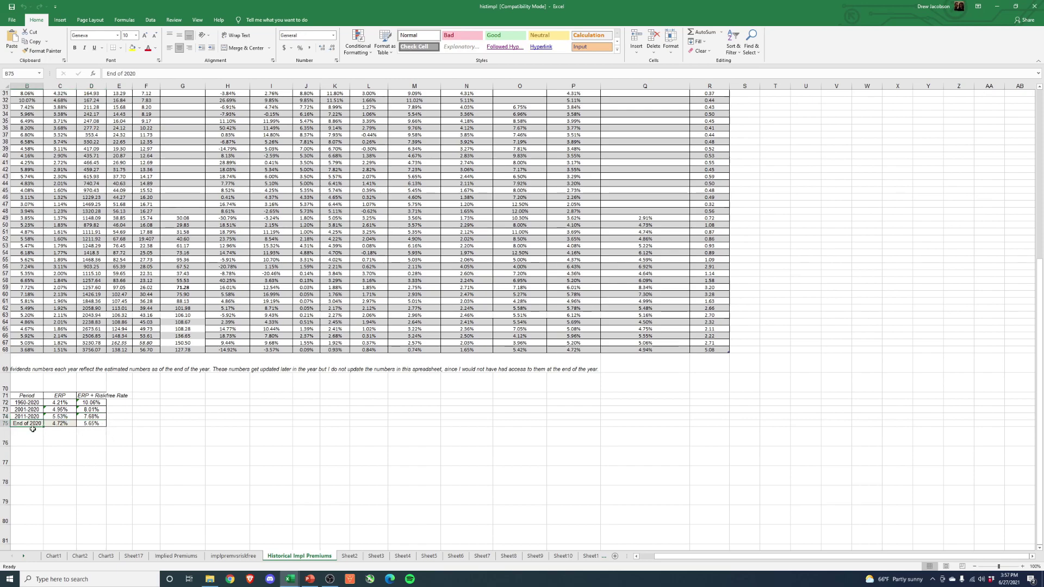
left_click_drag(96, 423, 94, 403)
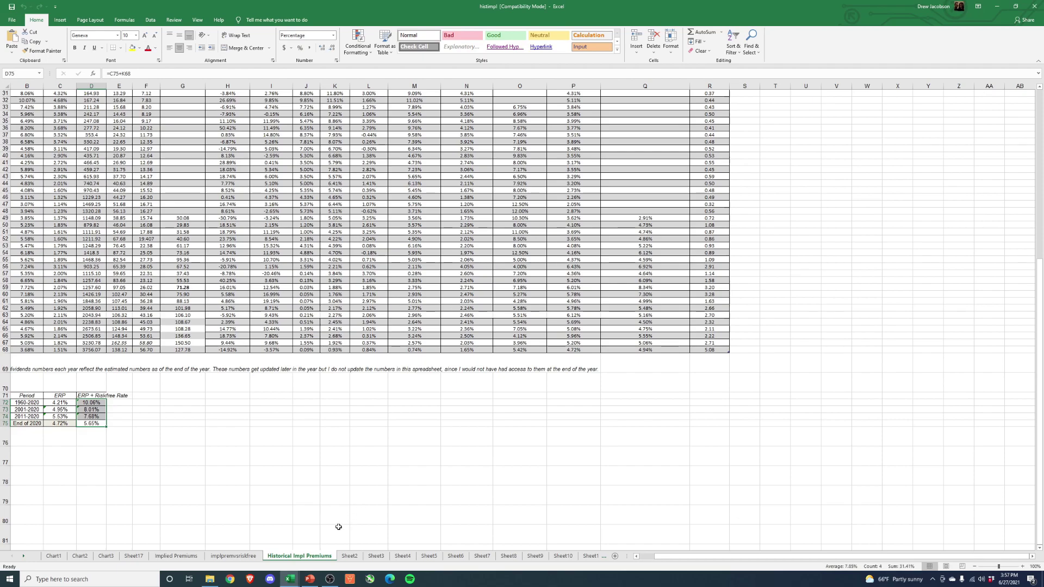
- Return to the Market Premium Example sheet in WACC_Overview and compare both columns' Treasury Yield, Expected Return of Market and resulting WACC
key("alt+Tab")
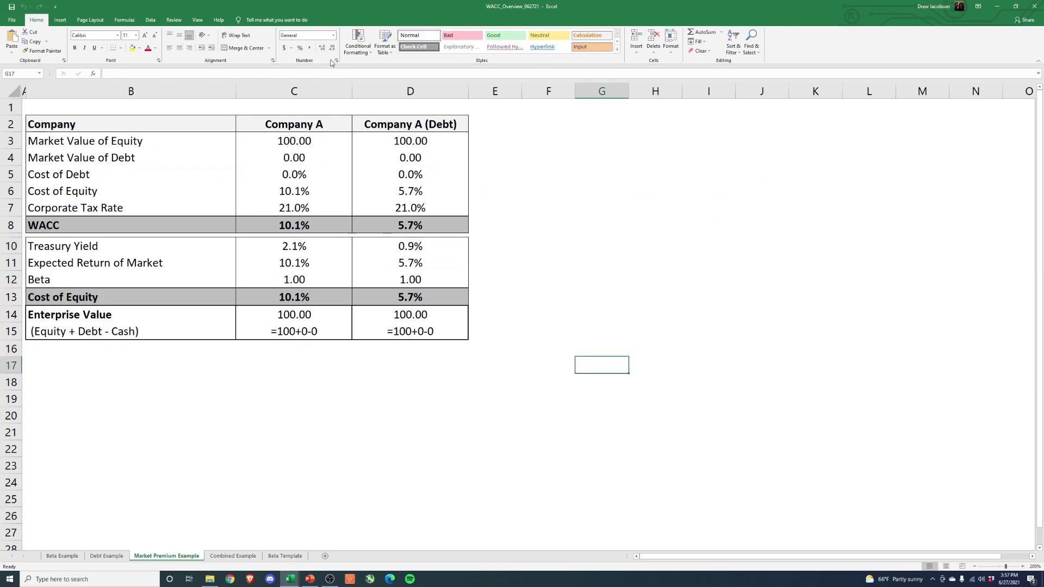
mouse_move(312, 124)
left_mouse_down()
mouse_move(415, 207)
mouse_move(409, 220)
left_mouse_up()
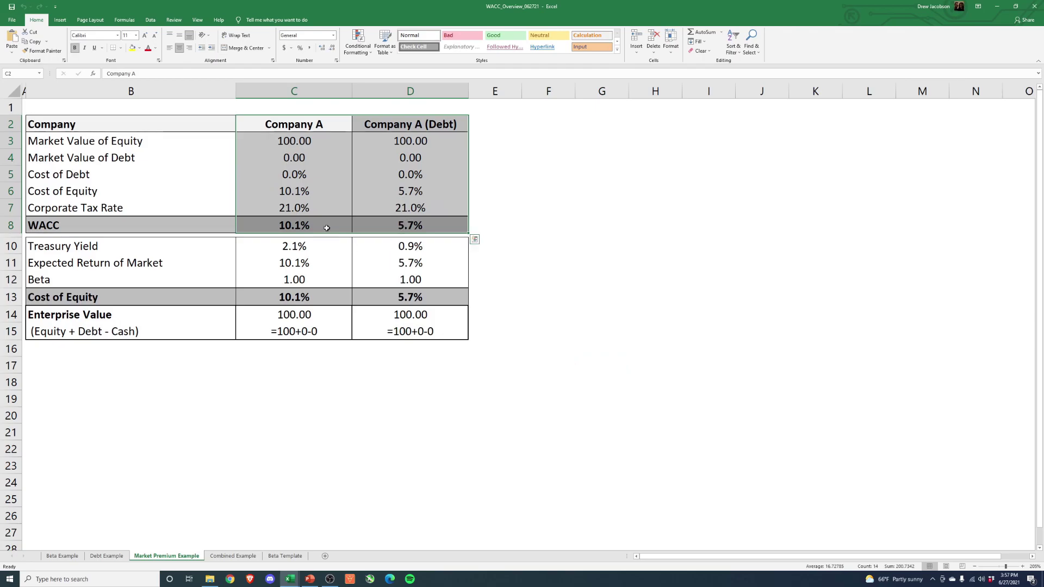
left_click_drag(289, 246, 454, 294)
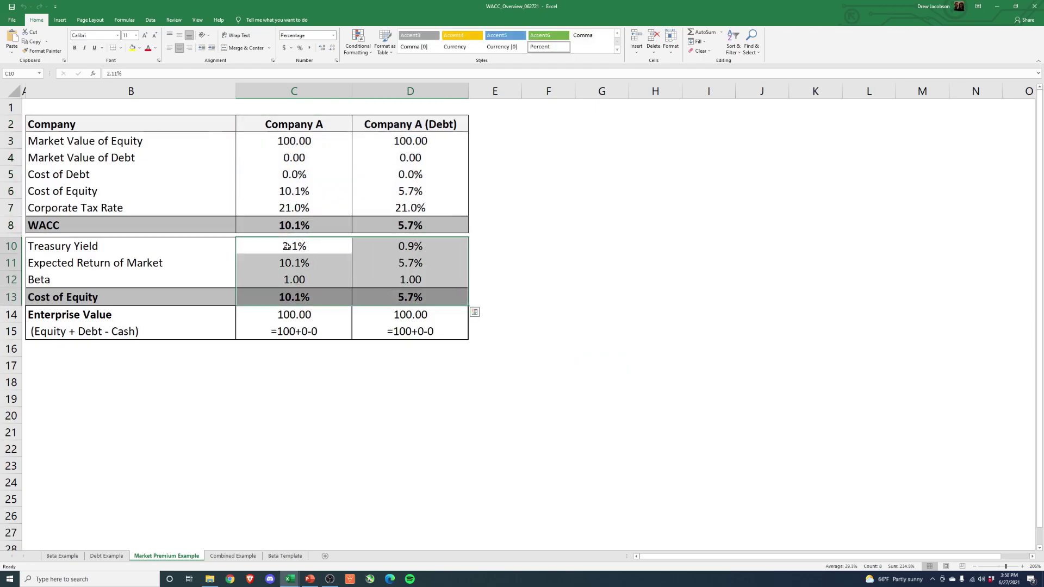
left_click(397, 245)
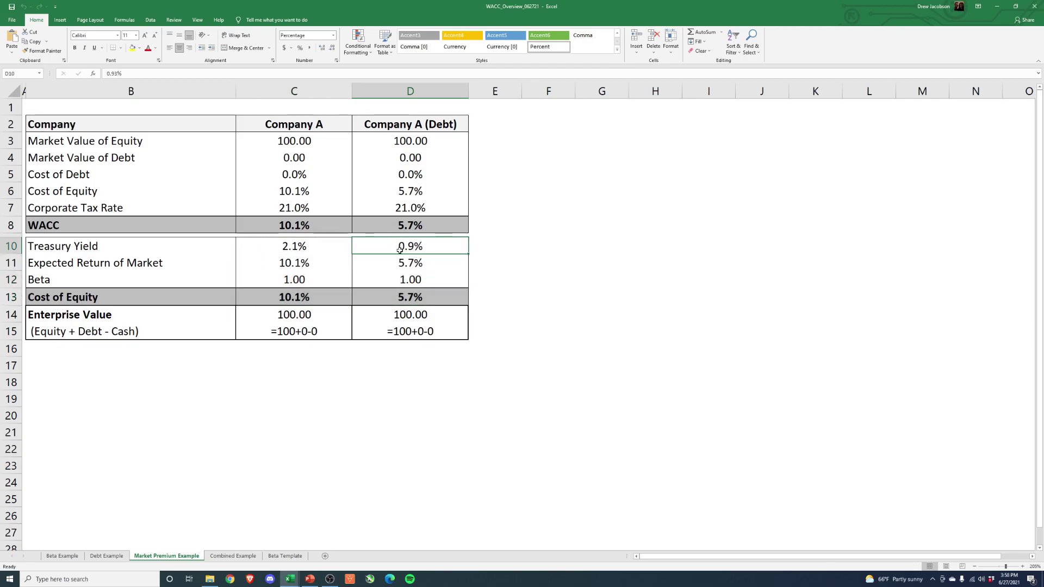
left_click(308, 243)
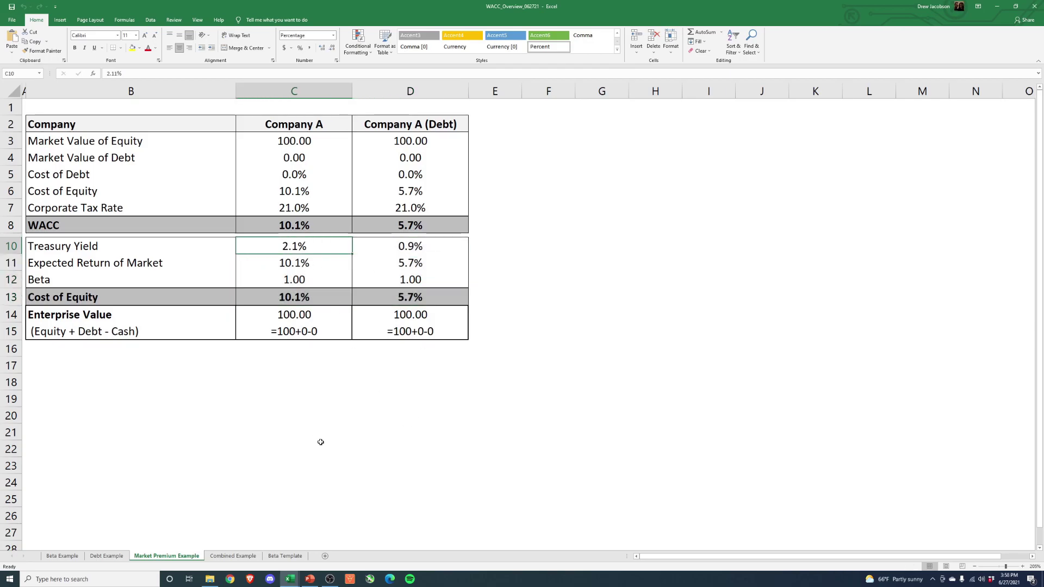
left_click(340, 264)
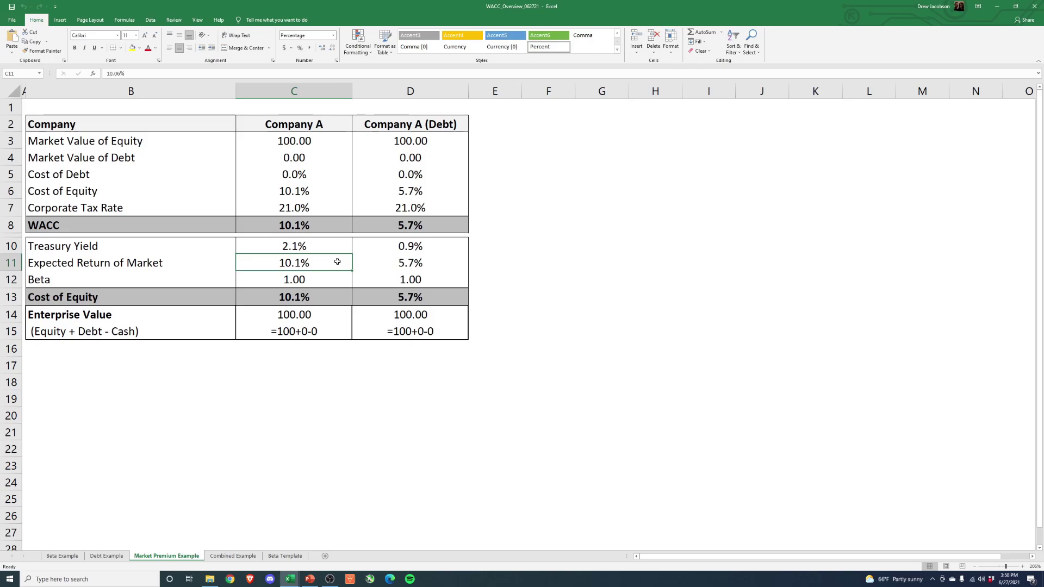
left_click(382, 263)
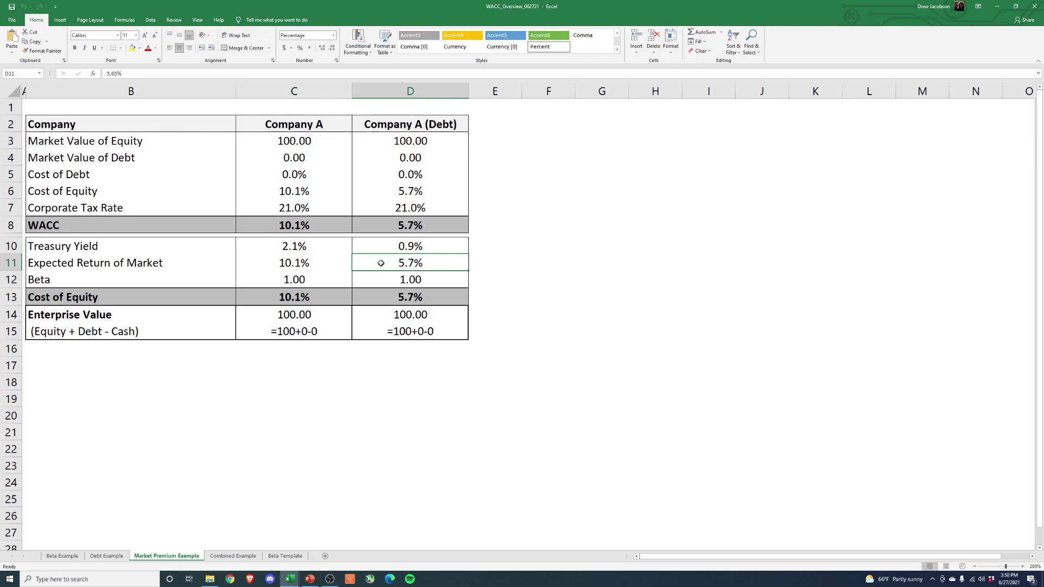
left_click(357, 226)
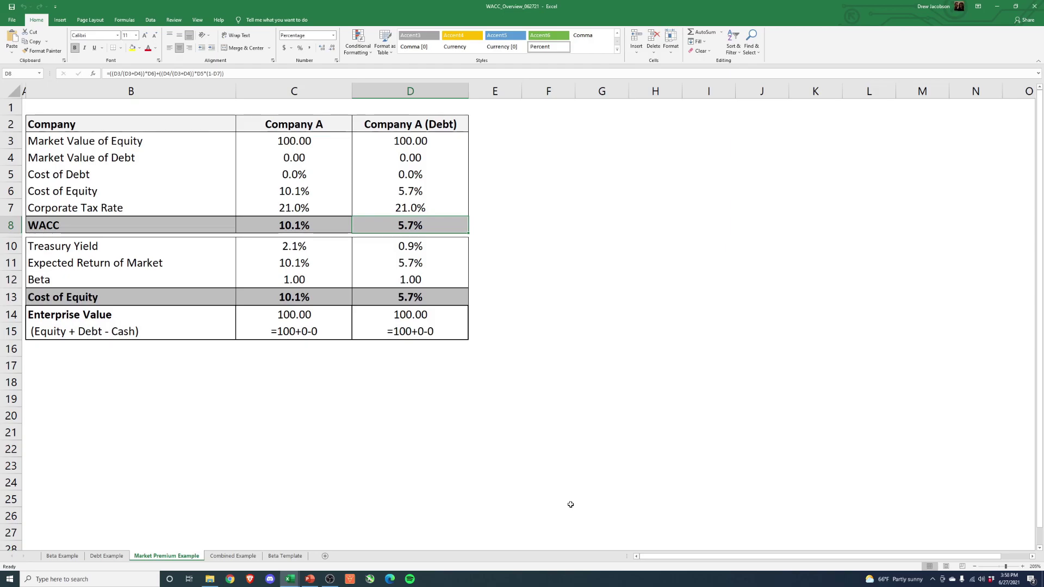
left_click_drag(419, 248, 424, 279)
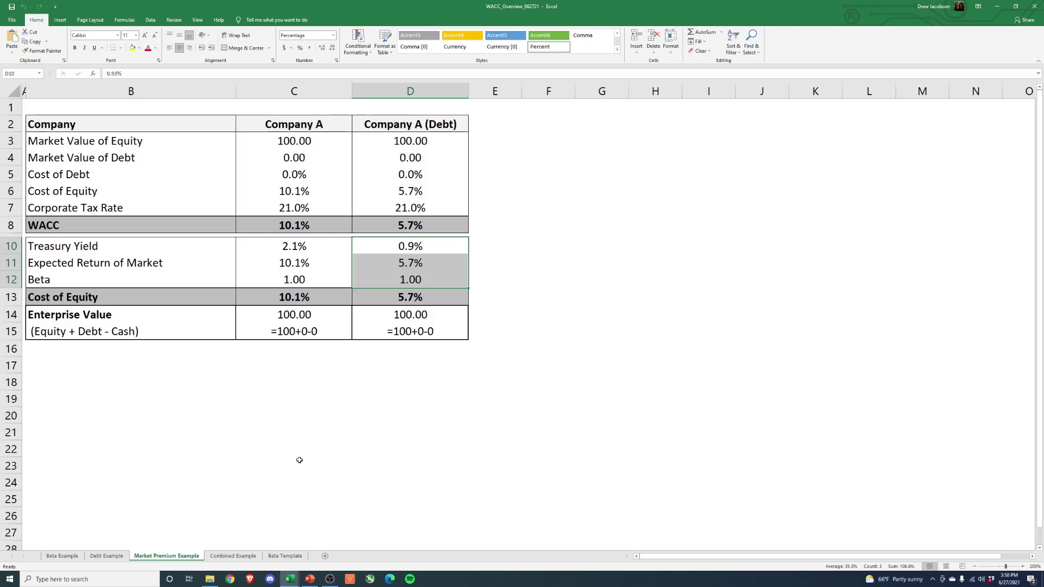
- Open the Combined Example sheet and compare both columns' WACC, checking the second column's Market Value of Debt, Beta and Expected Return of Market
left_click(233, 556)
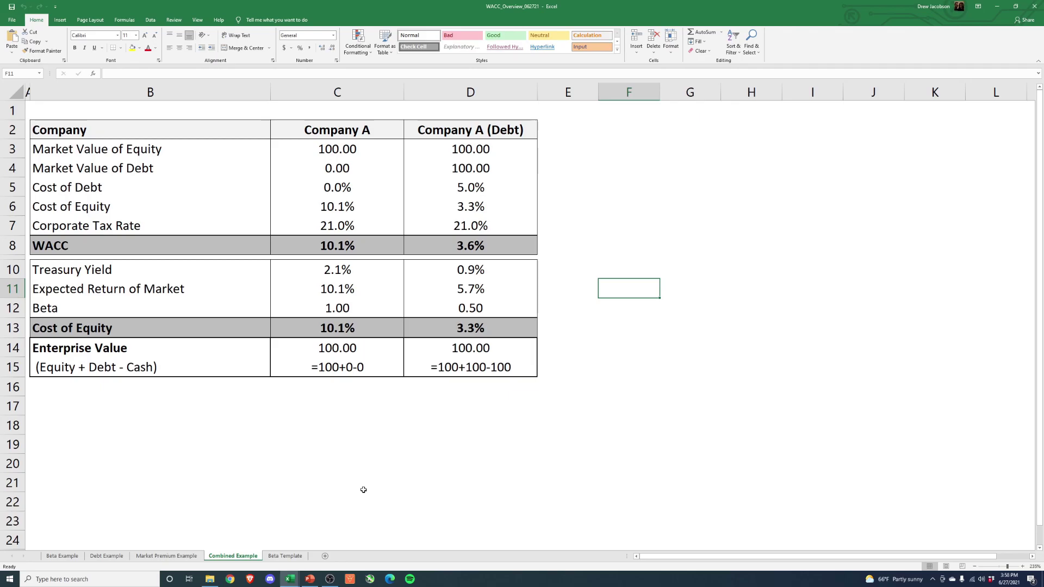
left_click(377, 243)
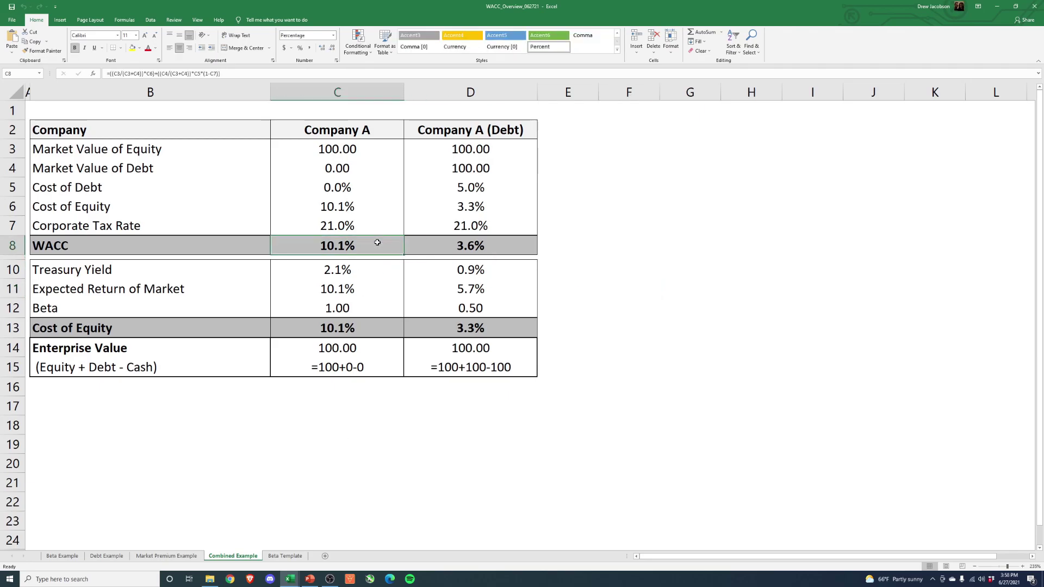
left_click(474, 169)
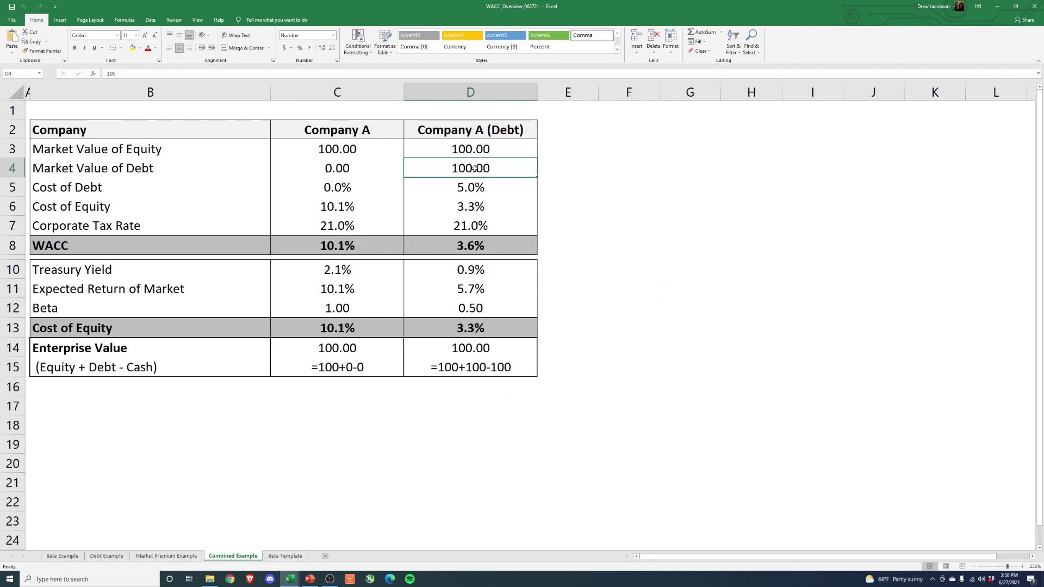
left_click(499, 310)
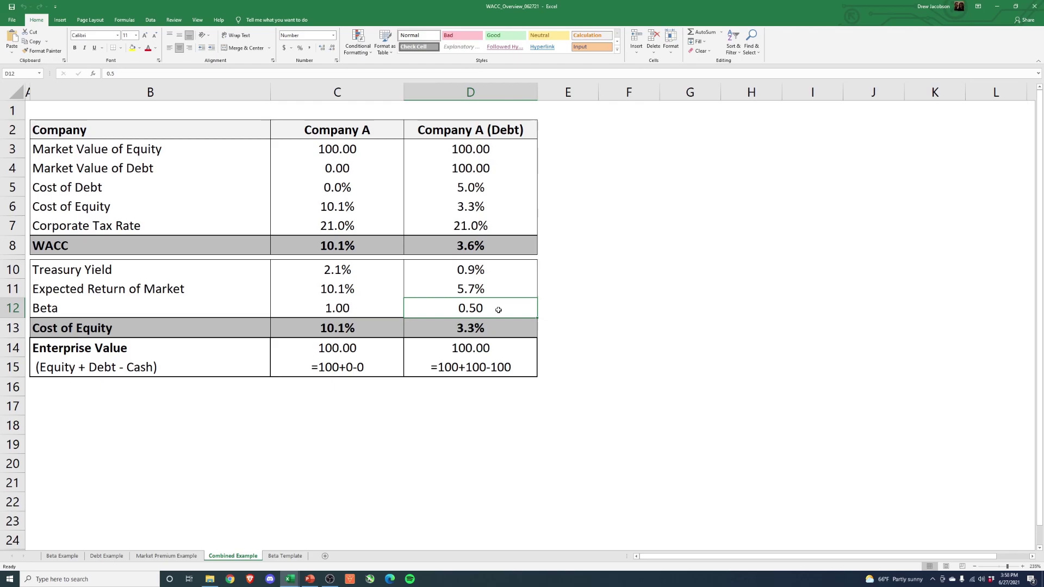
key("Up")
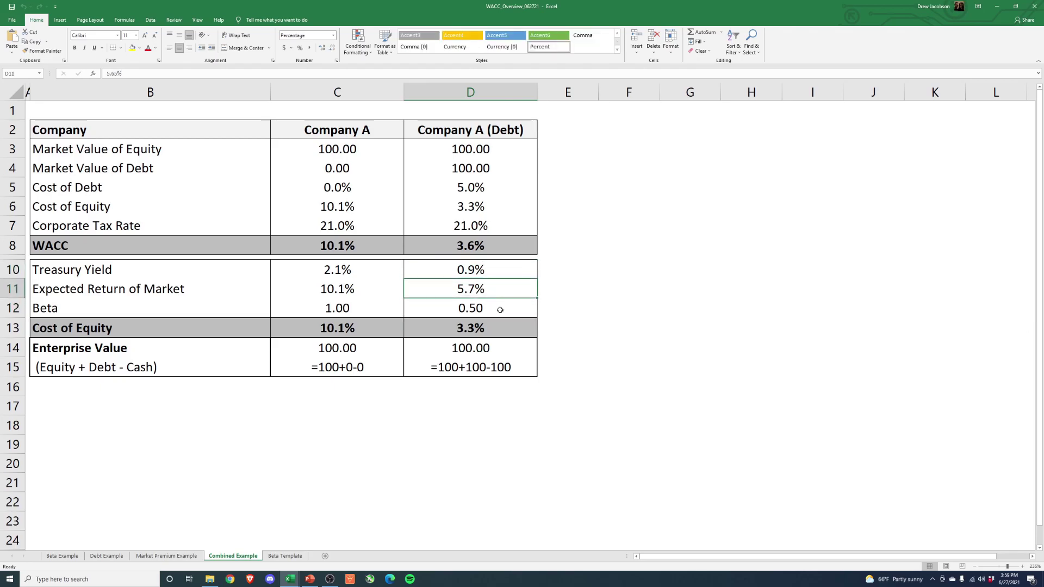
left_click(482, 232)
left_click(531, 244)
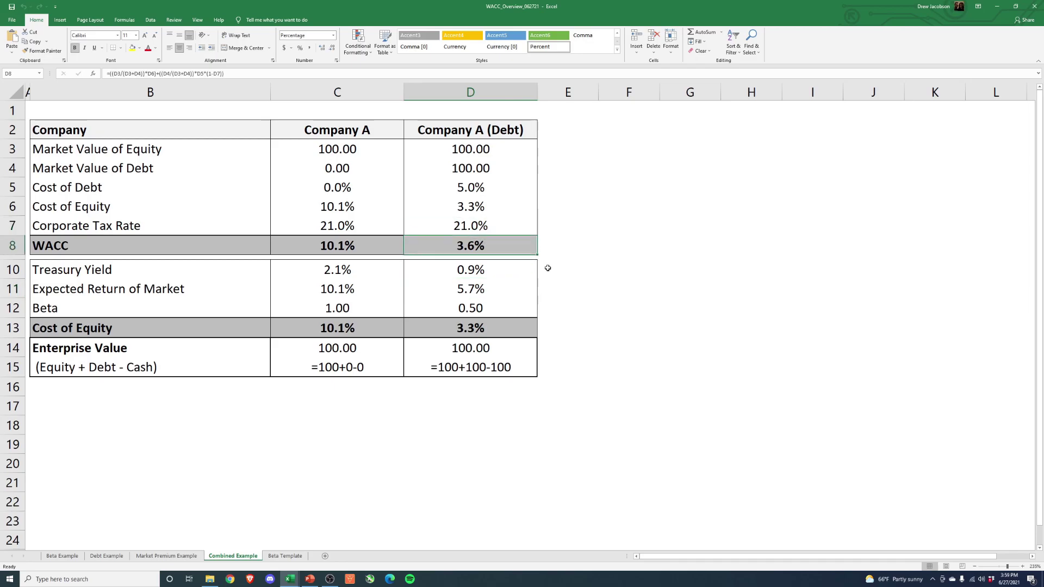
left_click(356, 246)
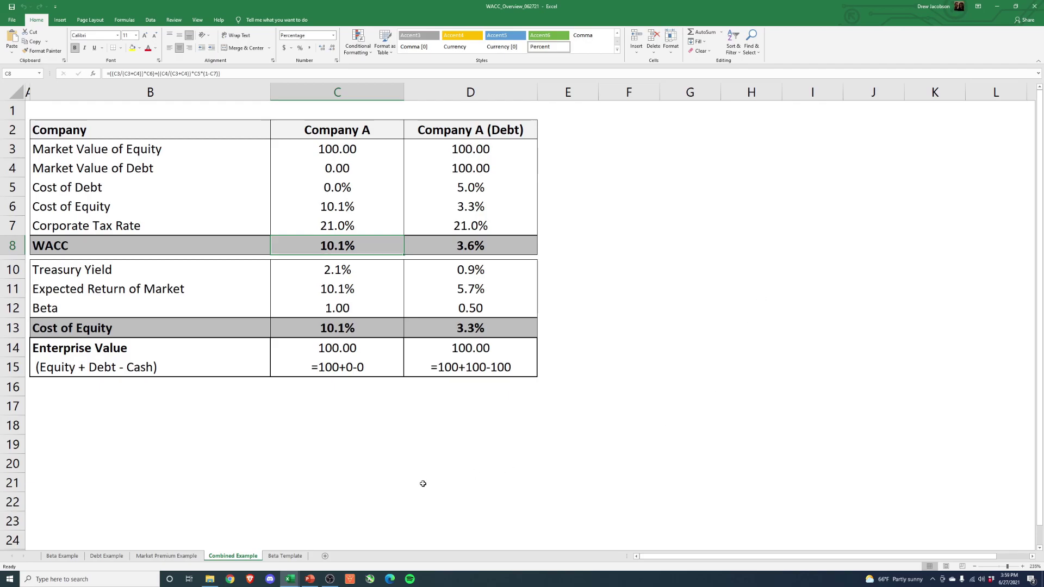
- Switch to the Bristol-Meyers Squibb valuation workbook, maximize its window and select the WACC rows of the DCF sheet's sensitivity table
left_click(290, 580)
left_click(311, 560)
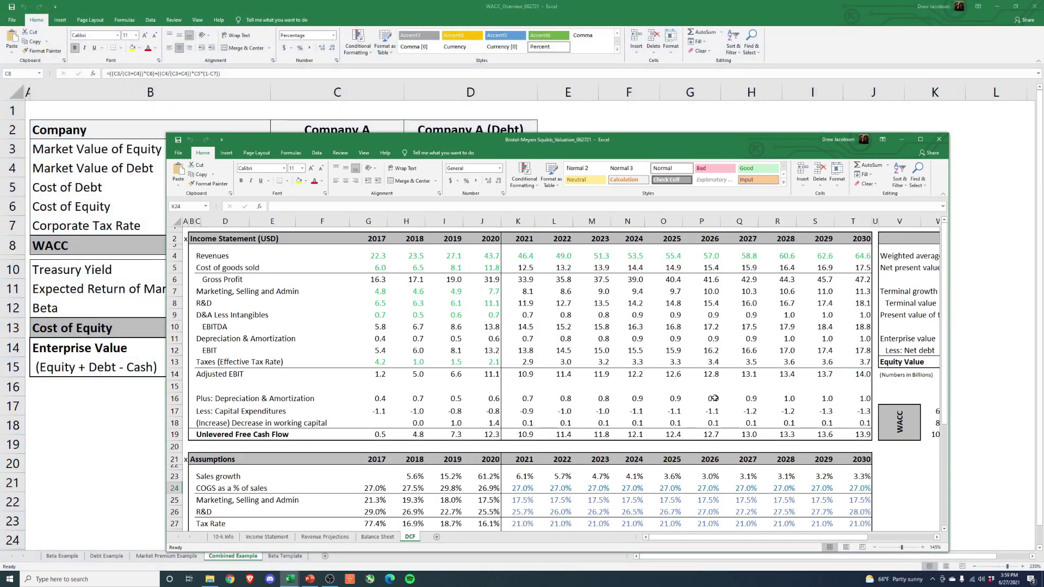
left_click(920, 141)
left_click(863, 334)
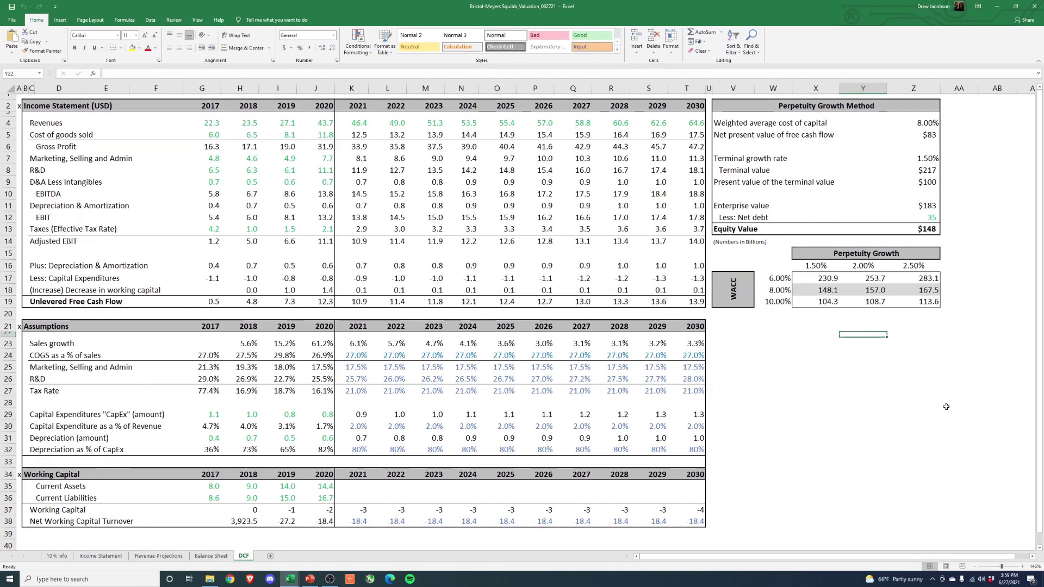
left_click_drag(779, 278, 925, 302)
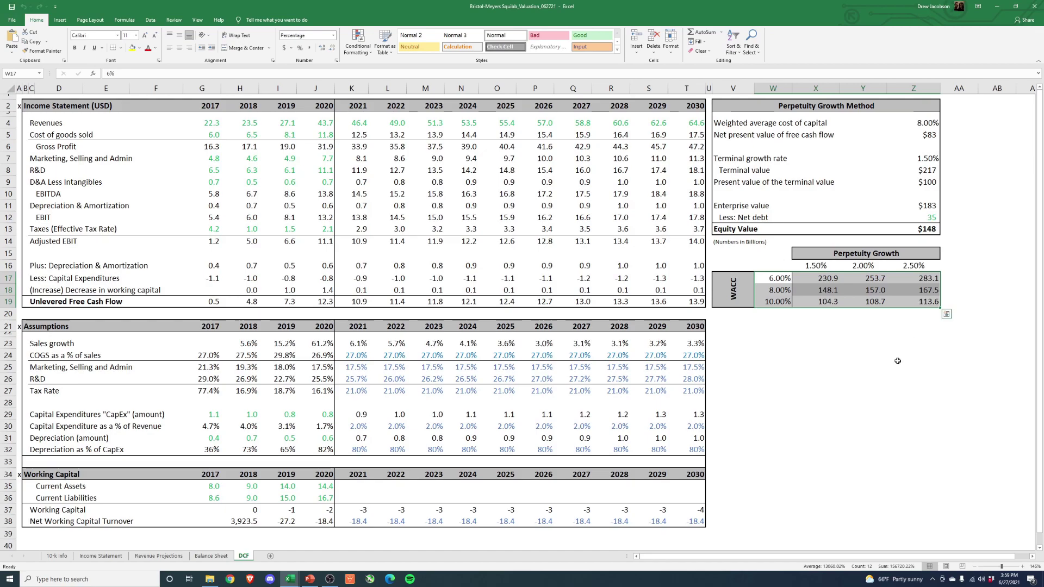
- Set the lowest WACC in the perpetuity growth sensitivity table to 3.6%
left_click(779, 278)
type("3")
key("Return")
key("Return")
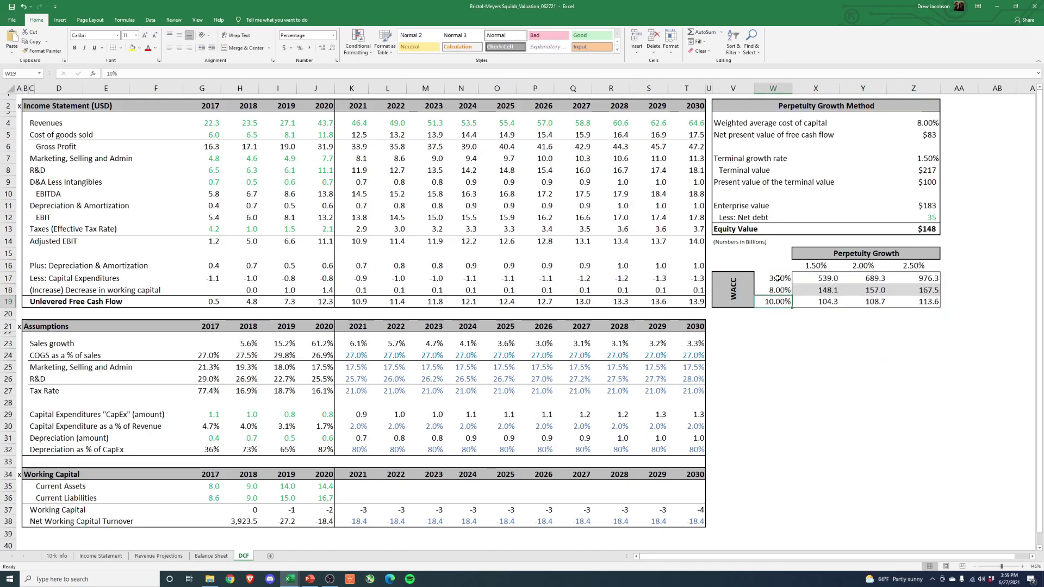
- Check Company A's WACC on the Combined Example sheet and set the highest WACC in the DCF sensitivity table to 10.1%
left_click(290, 579)
left_click(203, 544)
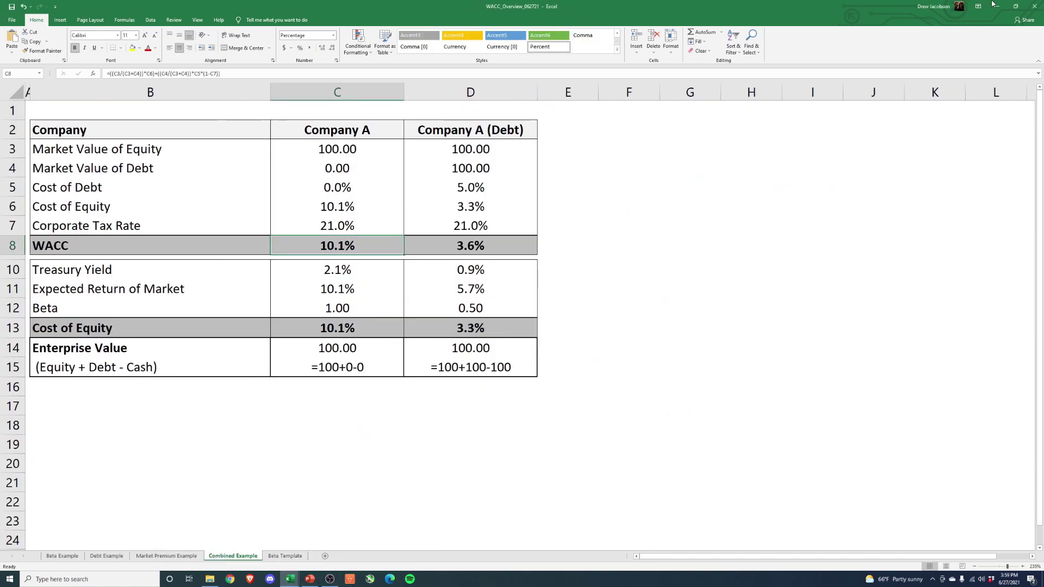
key("alt+Tab")
type("10.1%")
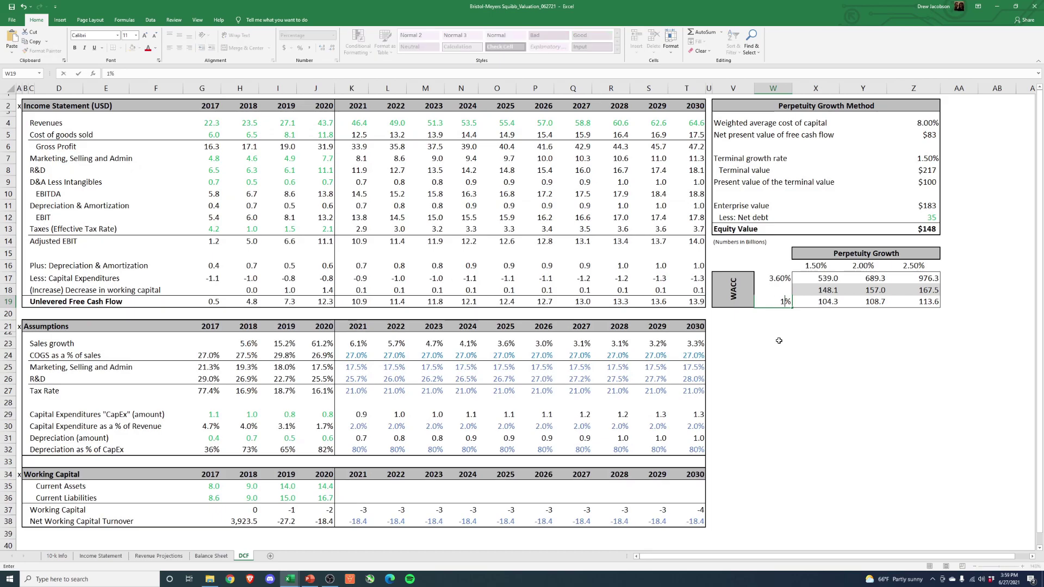
key("Return")
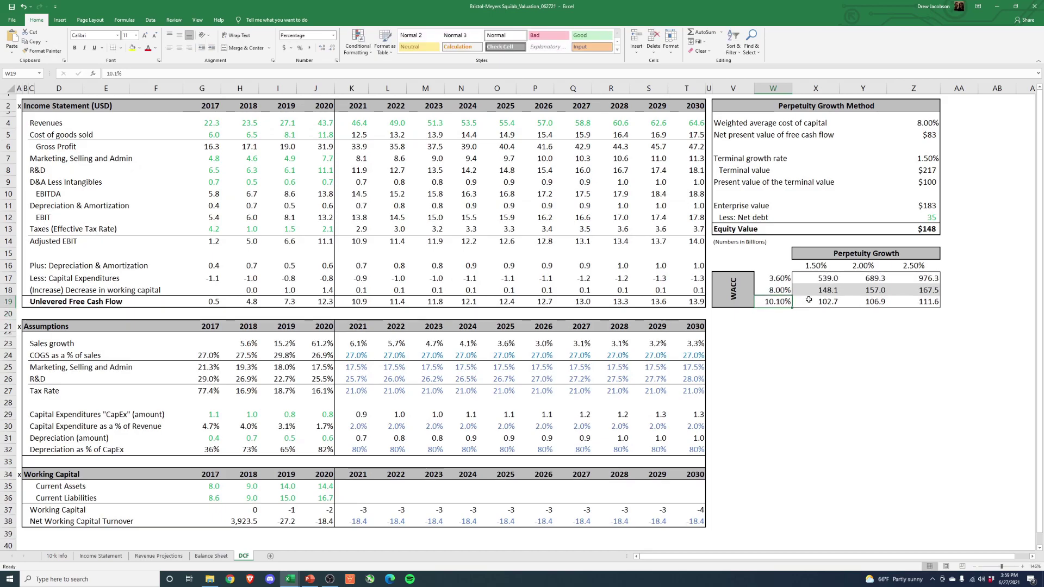
- Compare the sensitivity table's equity values at 1.50% perpetuity growth for the lowest and highest WACC
left_click(810, 303)
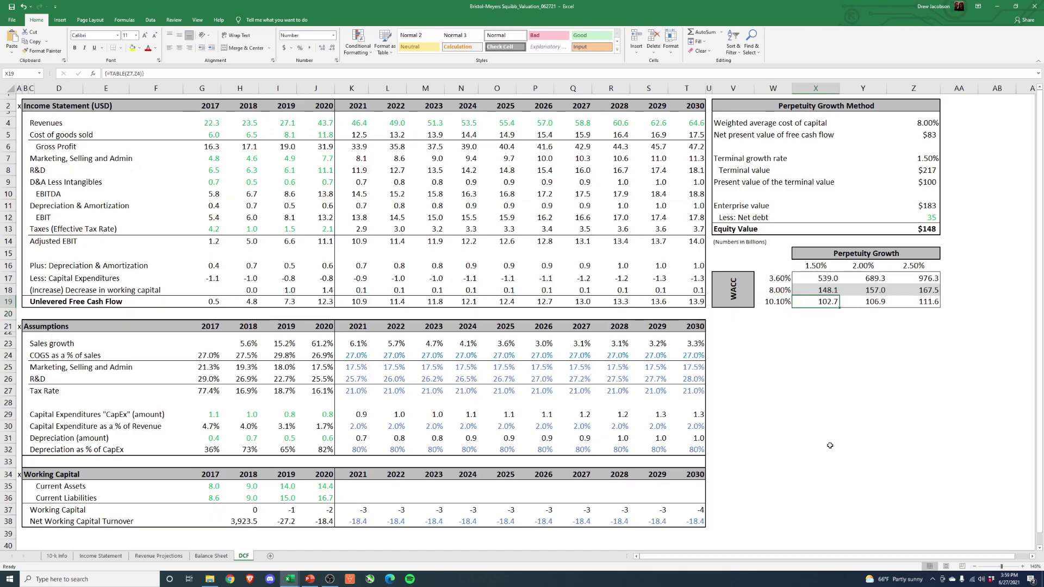
left_click(819, 279)
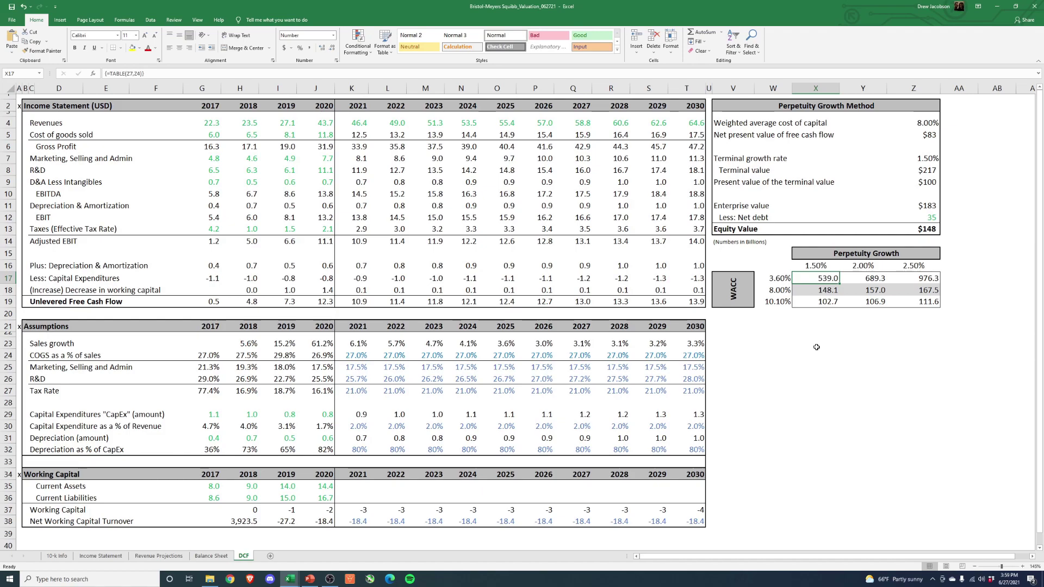
key("Left")
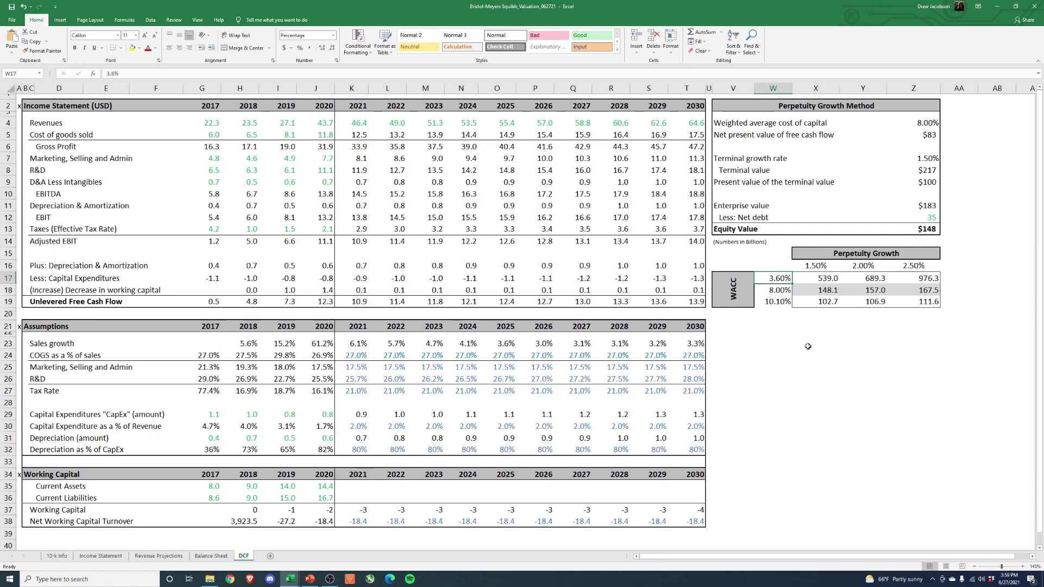
left_click(820, 282)
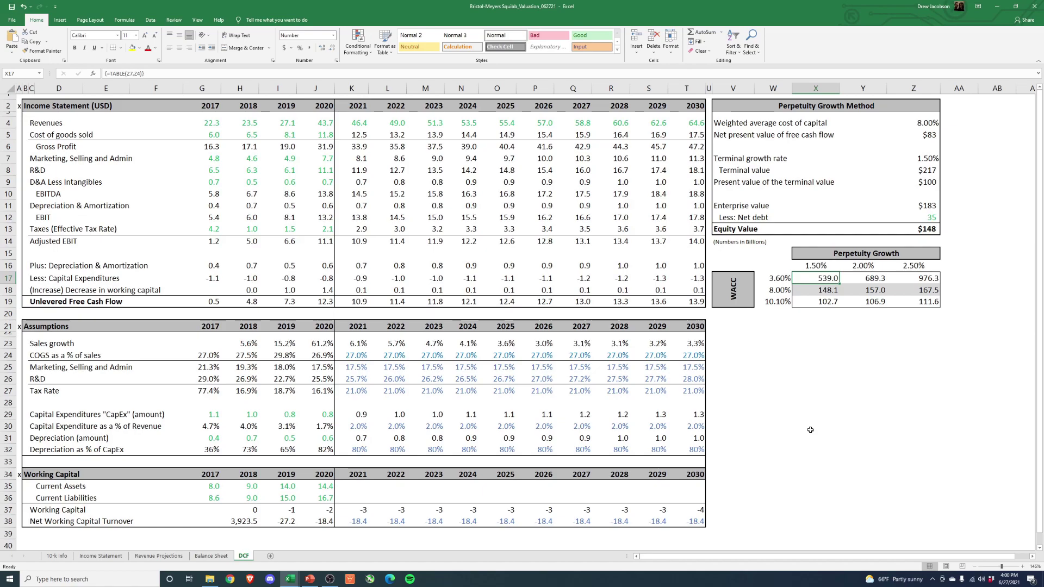
left_click(778, 302)
left_click(813, 304)
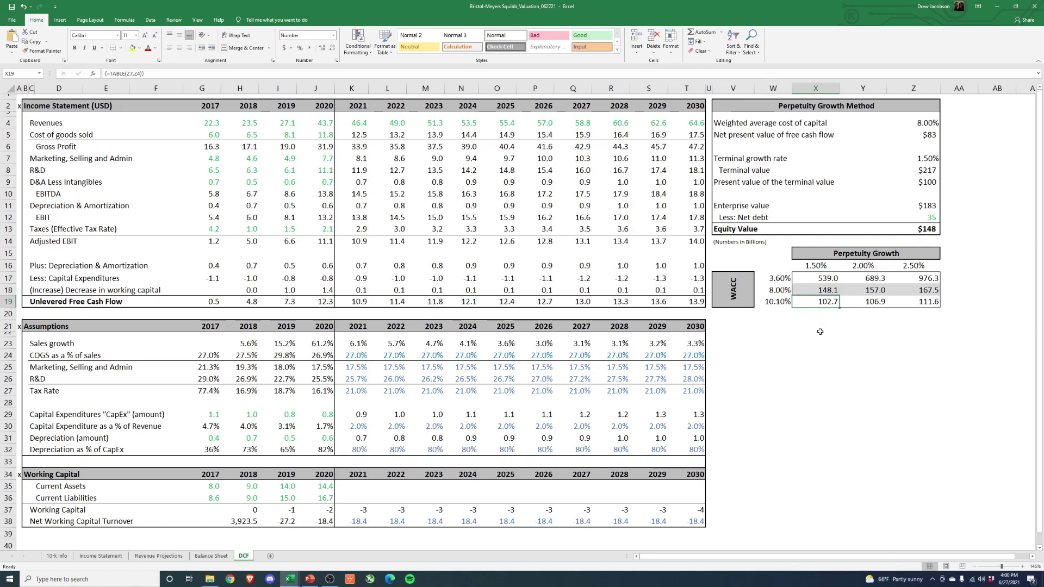
- Check the sensitivity table's equity value for the 8.00% WACC at 1.50% perpetuity growth
left_click(780, 293)
left_click(816, 296)
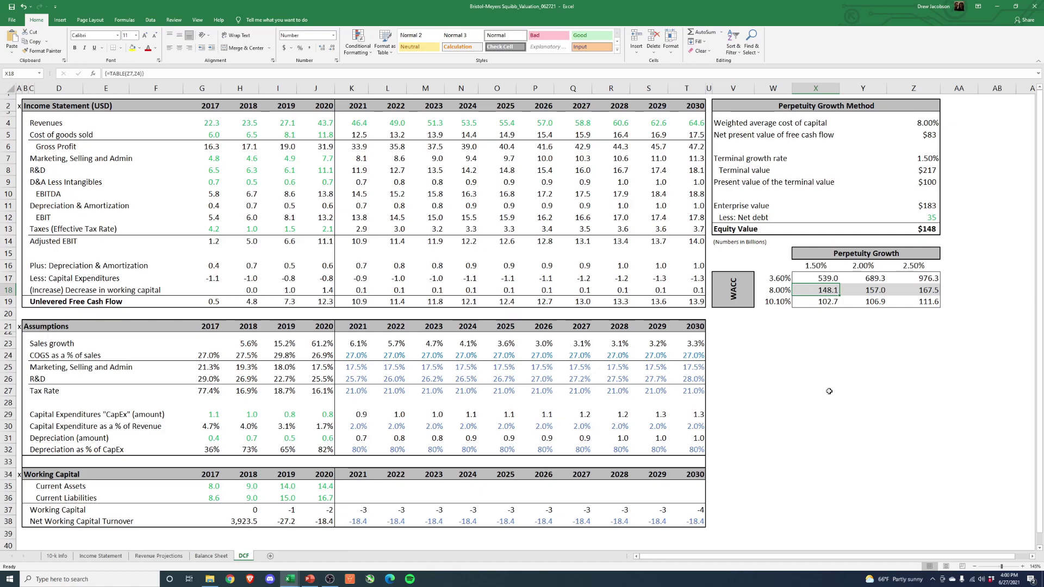
- Switch back to the WACC_Overview workbook and examine Company A's expected return of market on the Combined Example sheet
left_click(291, 580)
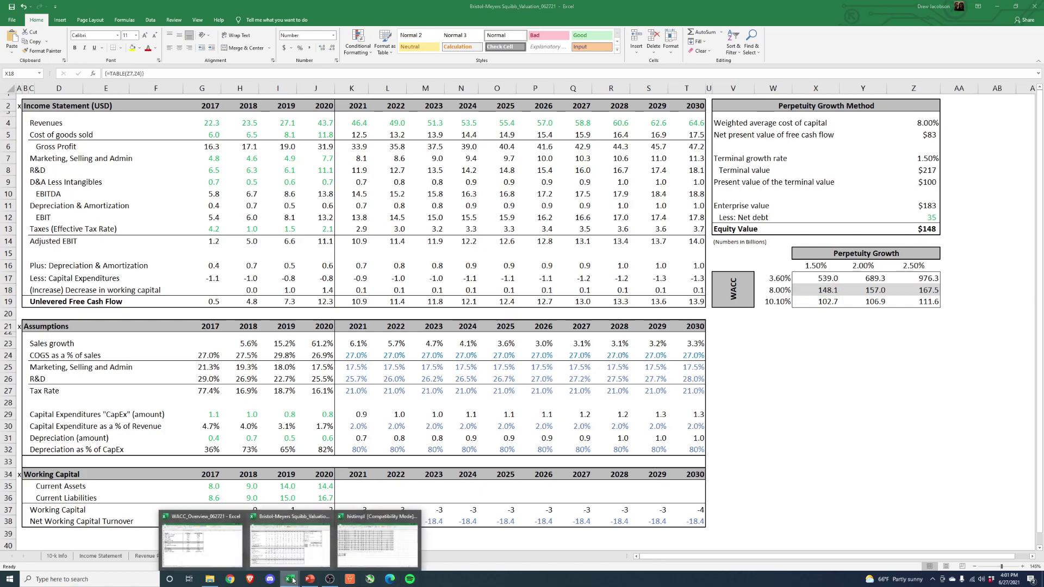
left_click(216, 547)
left_click(488, 438)
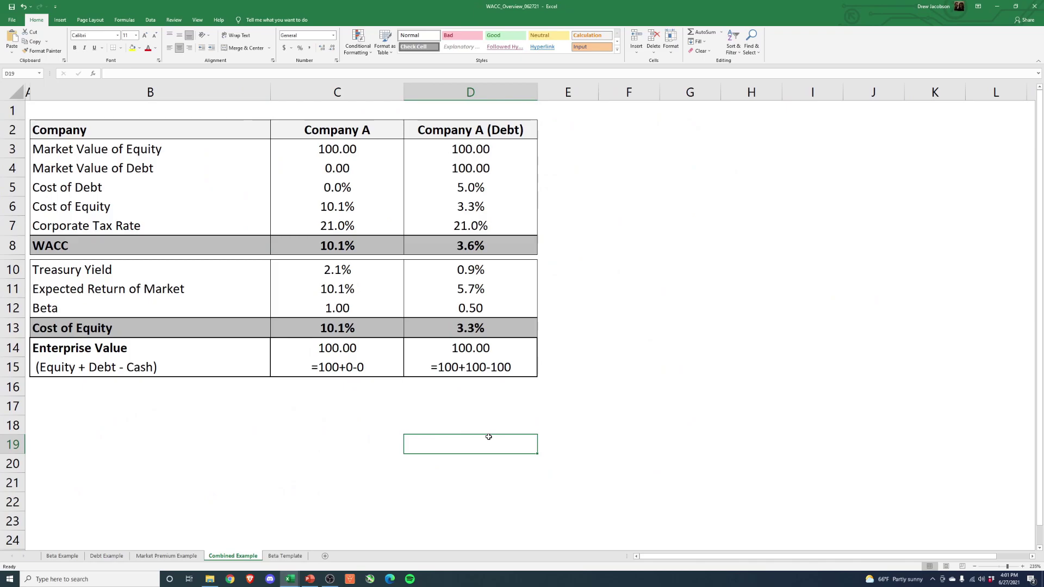
left_click(330, 288)
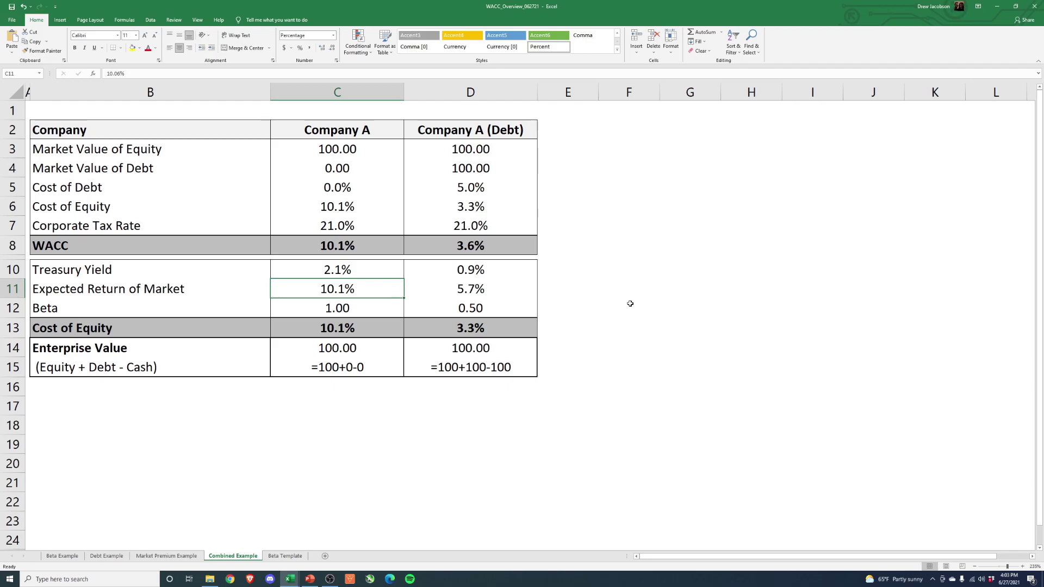
left_click(667, 354)
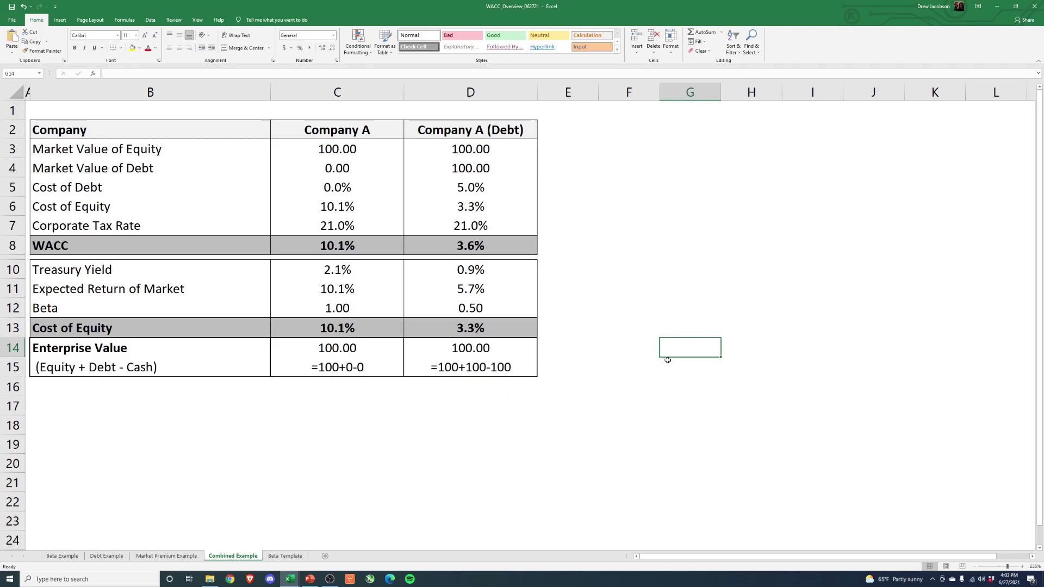
- Try a treasury yield of 3.5% for Company A (Debt), and undo the change
left_click(532, 276)
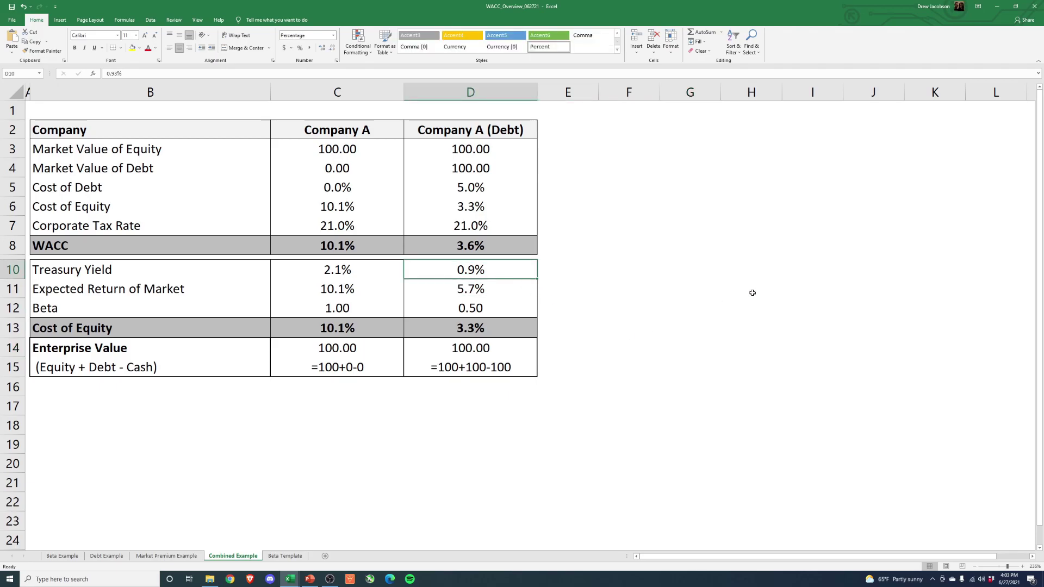
type("3.5")
key("Return")
key("Up")
key("ctrl+z")
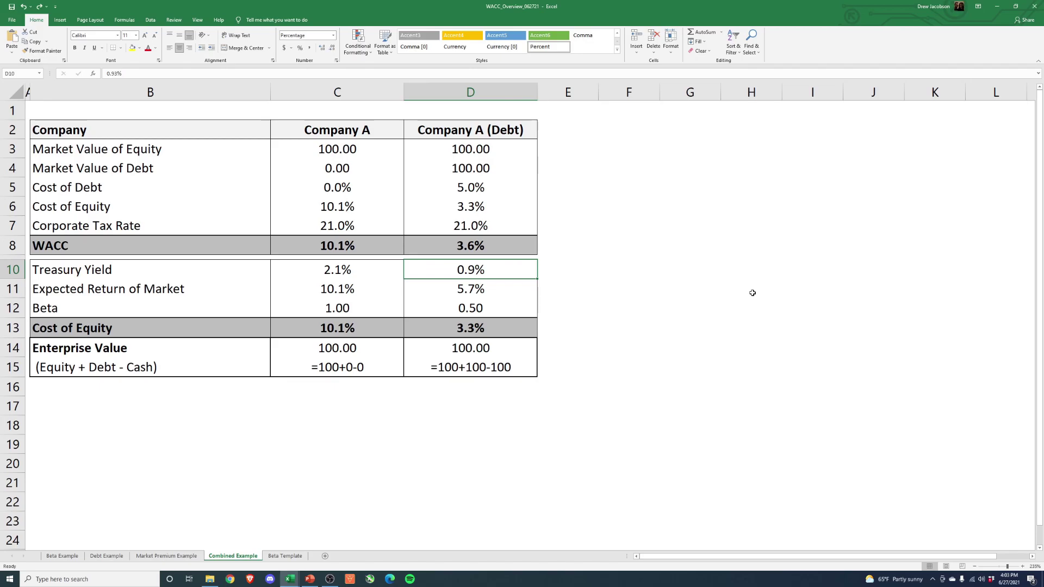